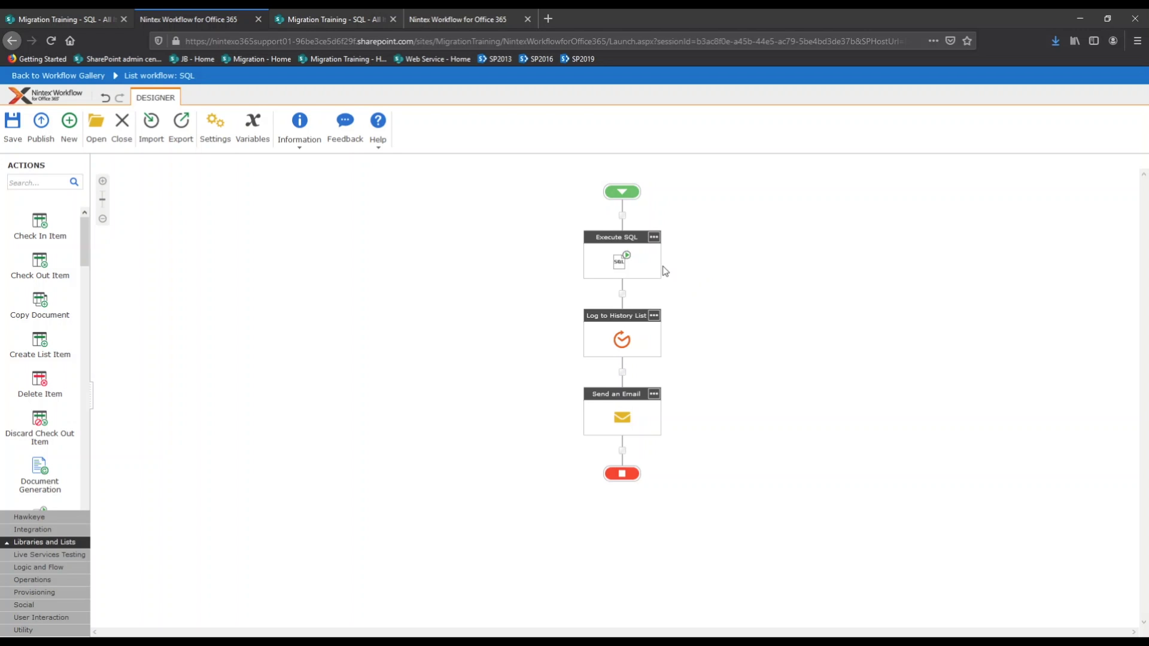
Open the Execute SQL action, review its connection string, and delete the value after 'Password='
double_click(623, 267)
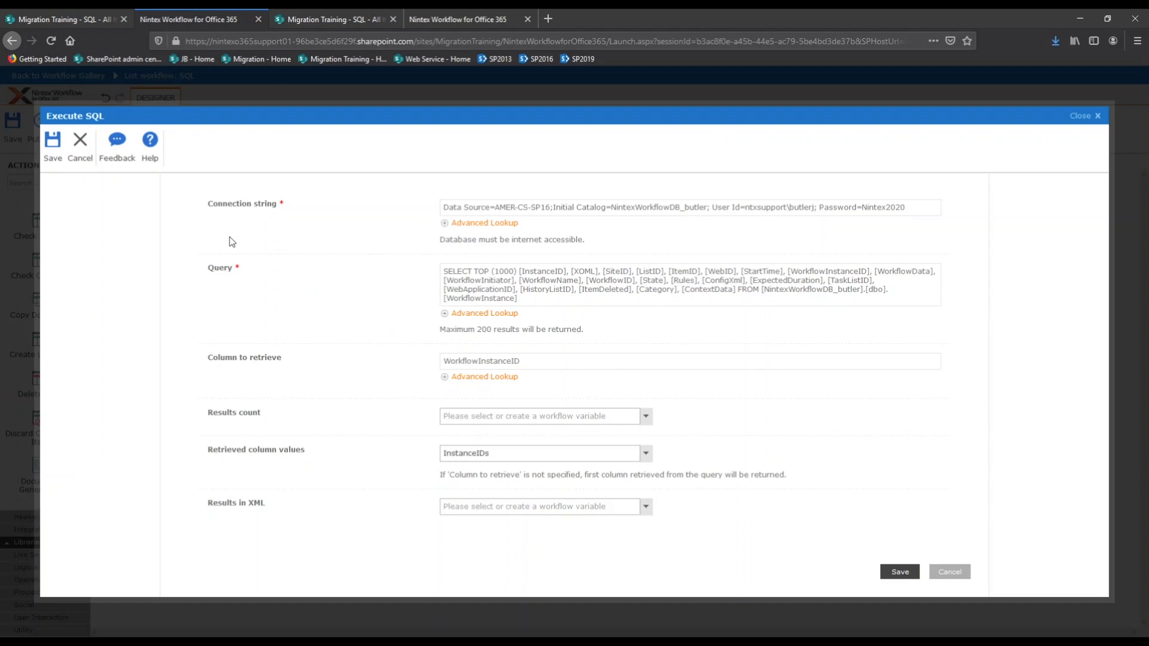
drag(440, 241, 584, 240)
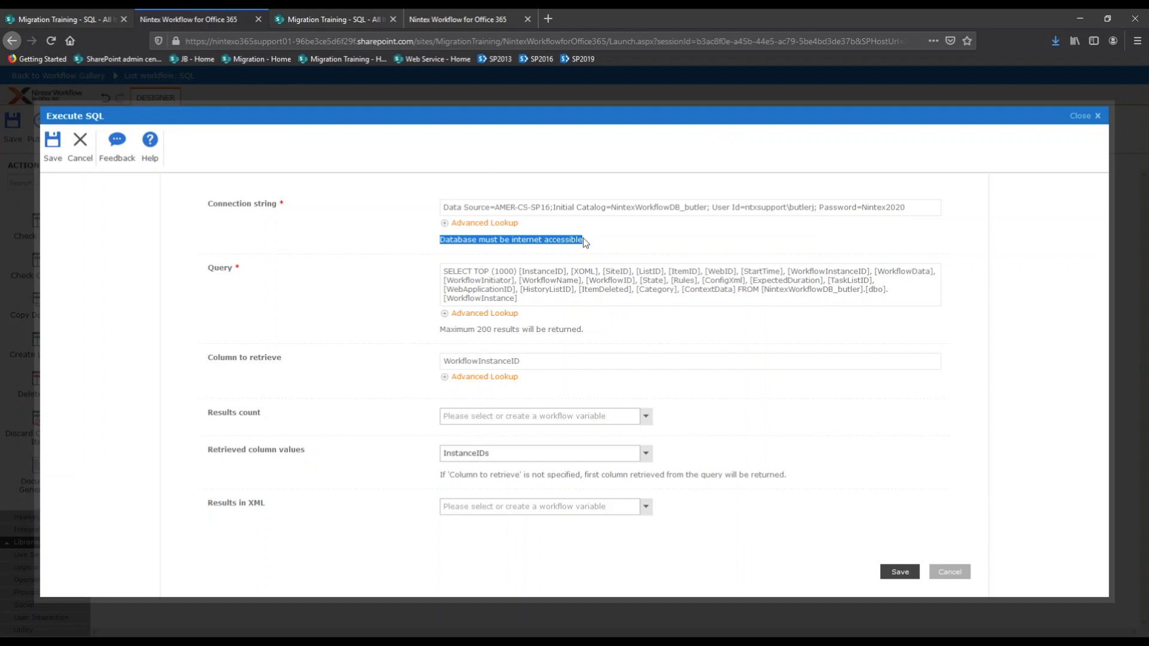
click(601, 241)
drag(444, 207, 910, 202)
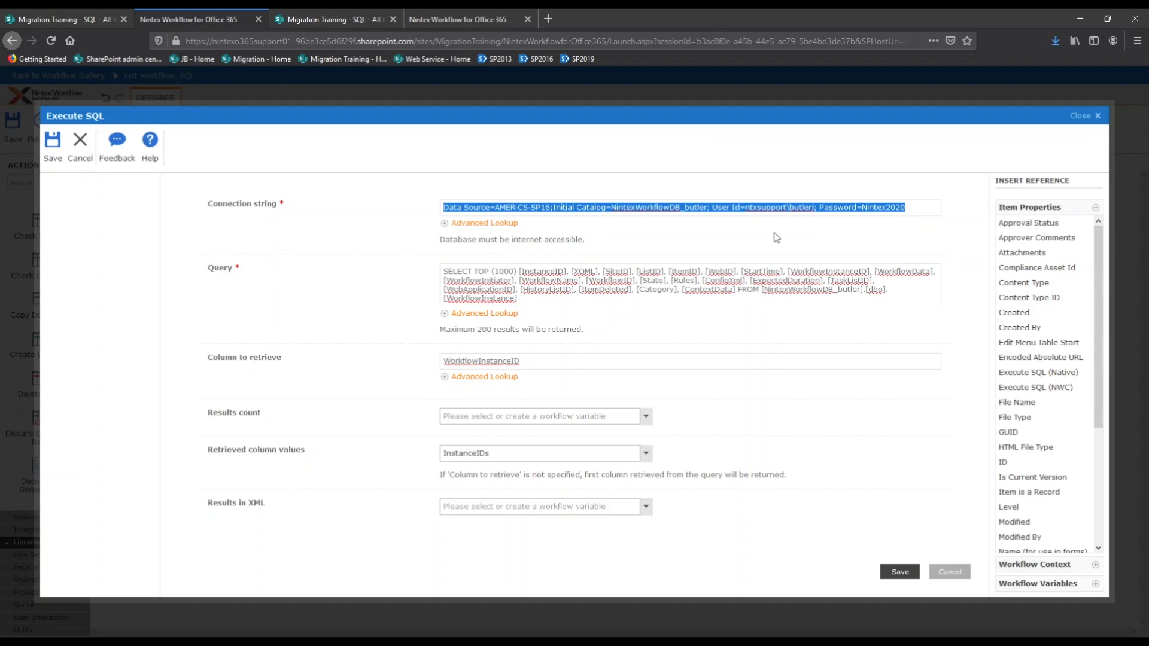
drag(496, 209, 712, 210)
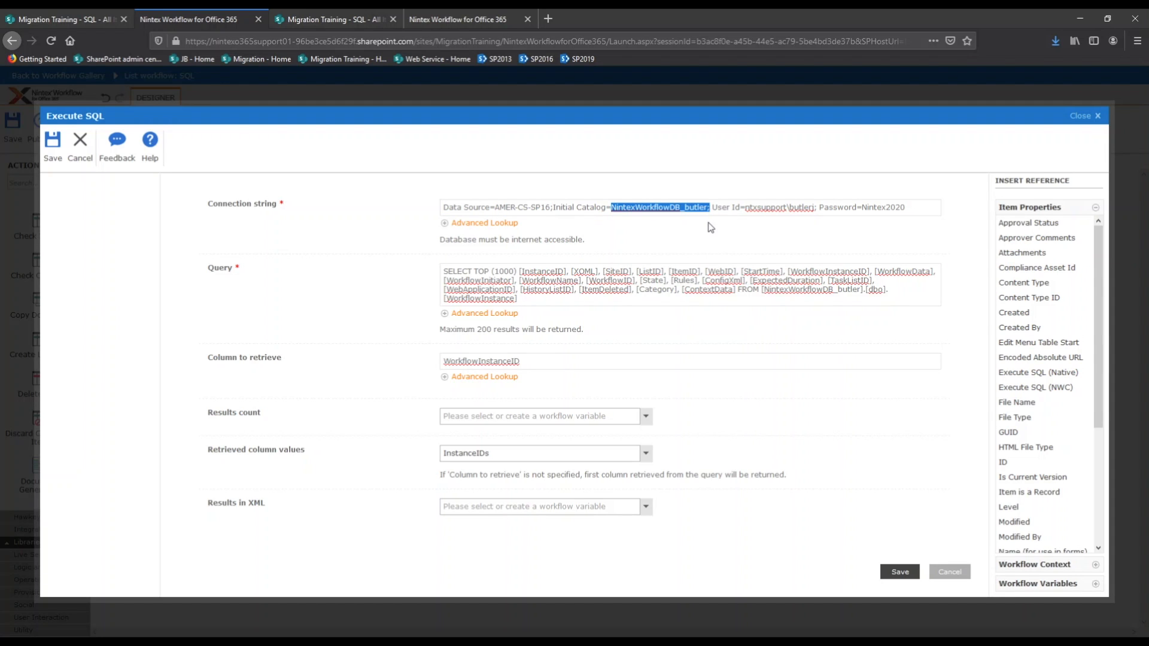
click(710, 230)
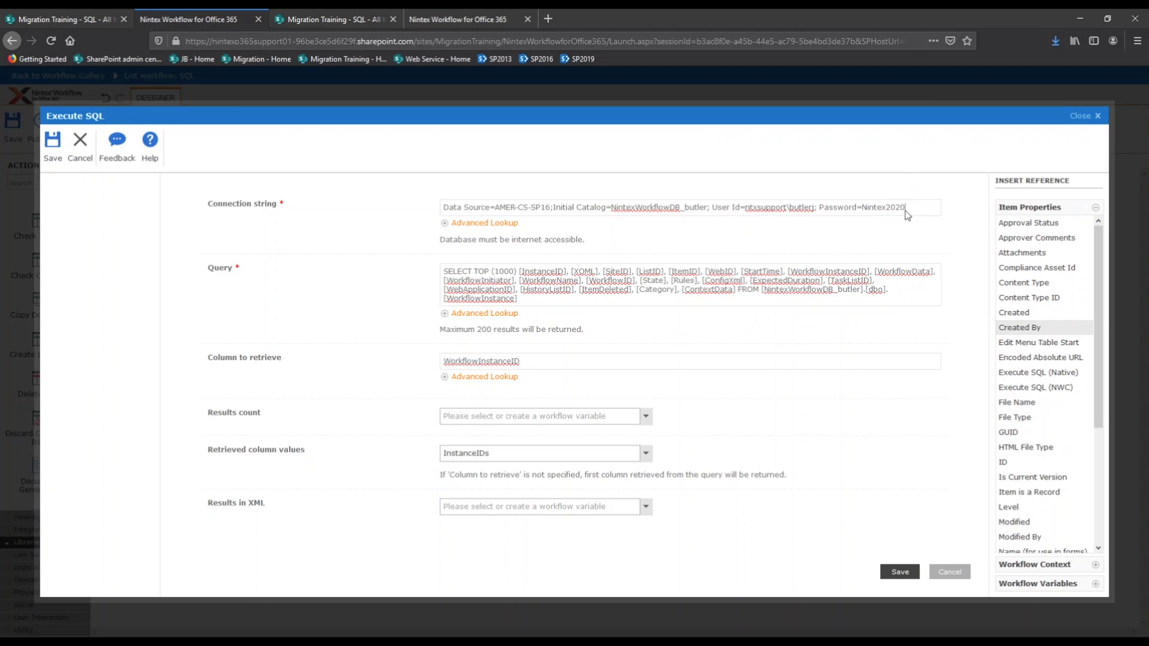
key(BackSpace)
key(BackSpace)
key(BackSpace)
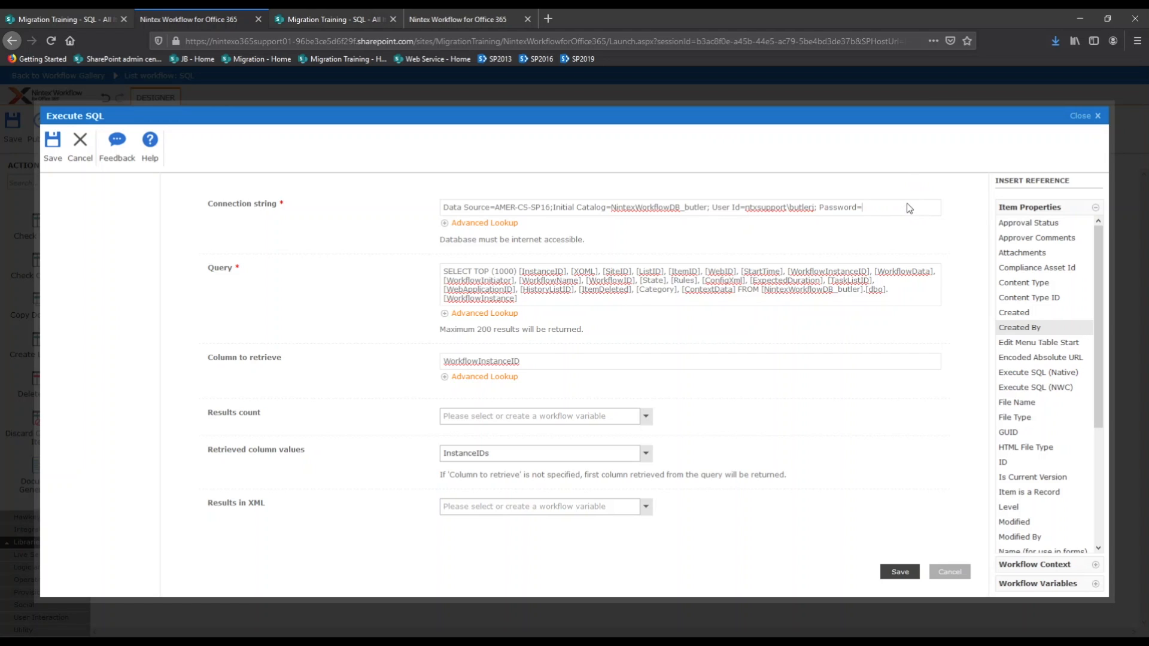
Insert the current item's Attachments reference as the connection string password
click(1022, 252)
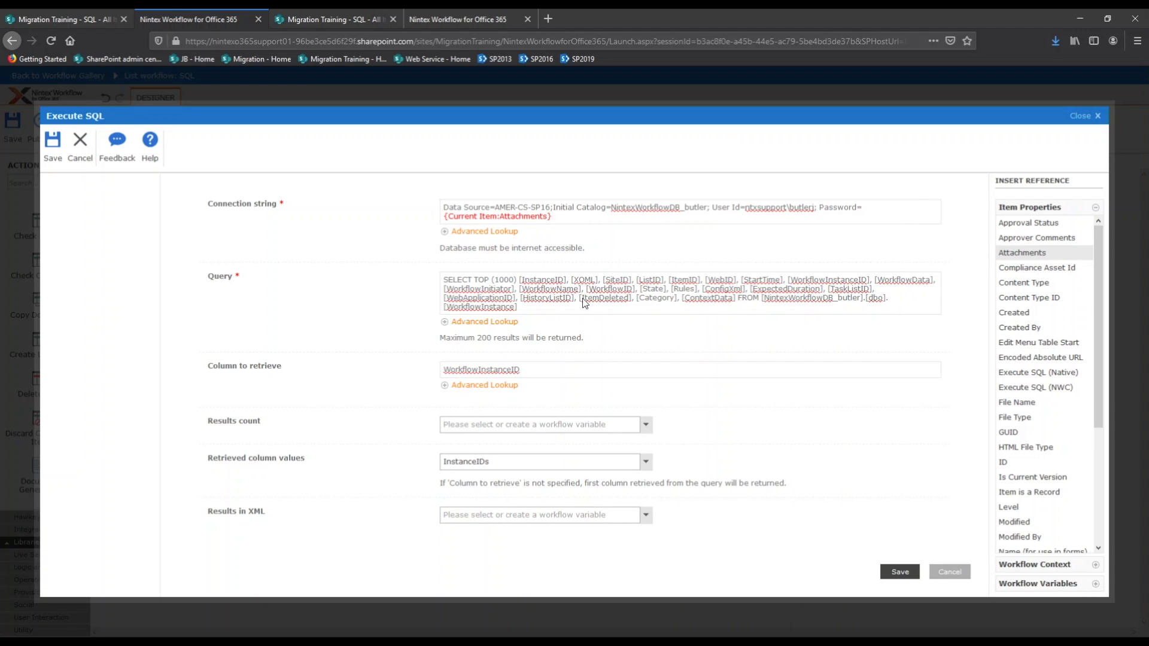
drag(518, 307, 447, 287)
click(554, 311)
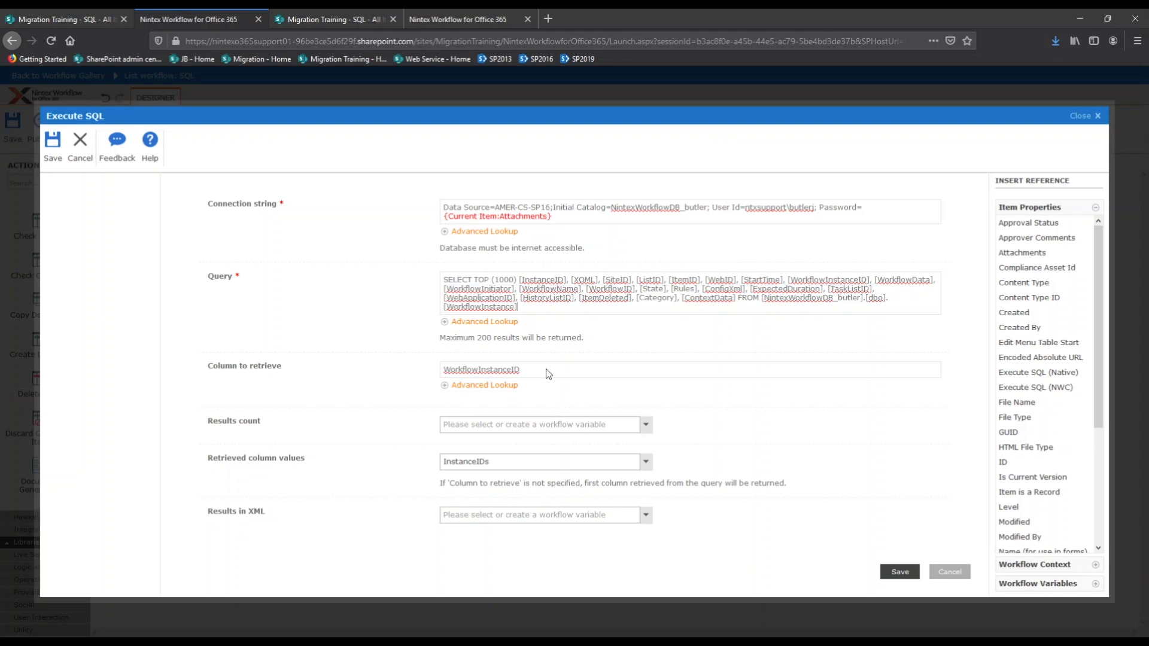
Review the WorkflowInstanceID column and results-count variable, then return to the SharePoint SQL list
drag(545, 369, 445, 368)
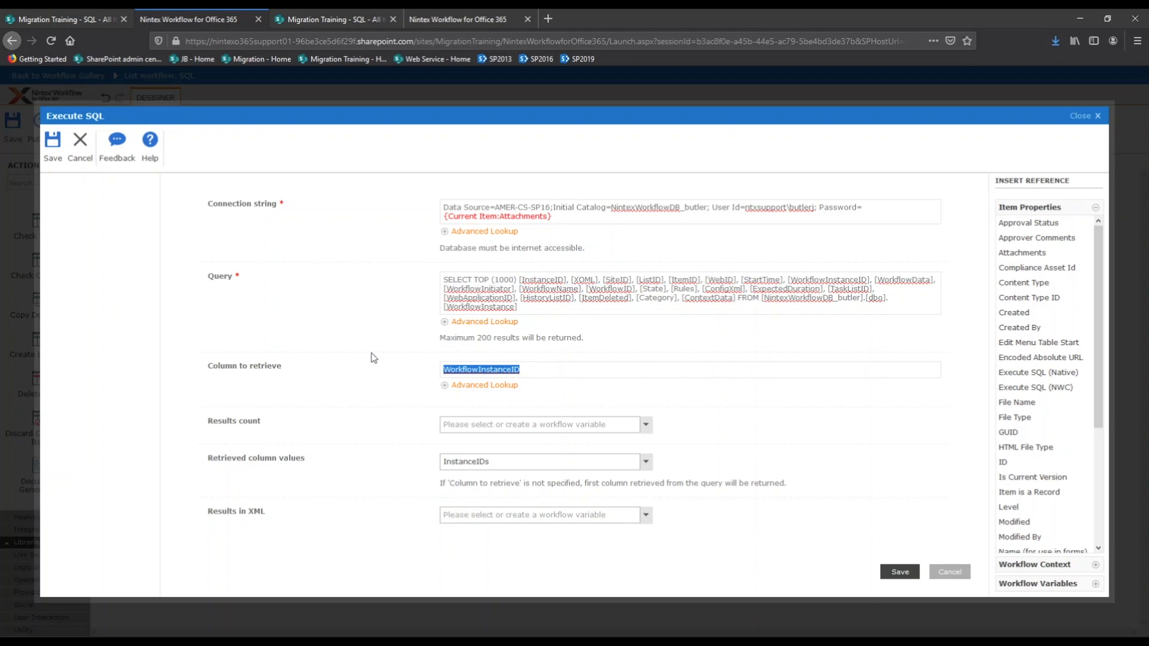
click(511, 463)
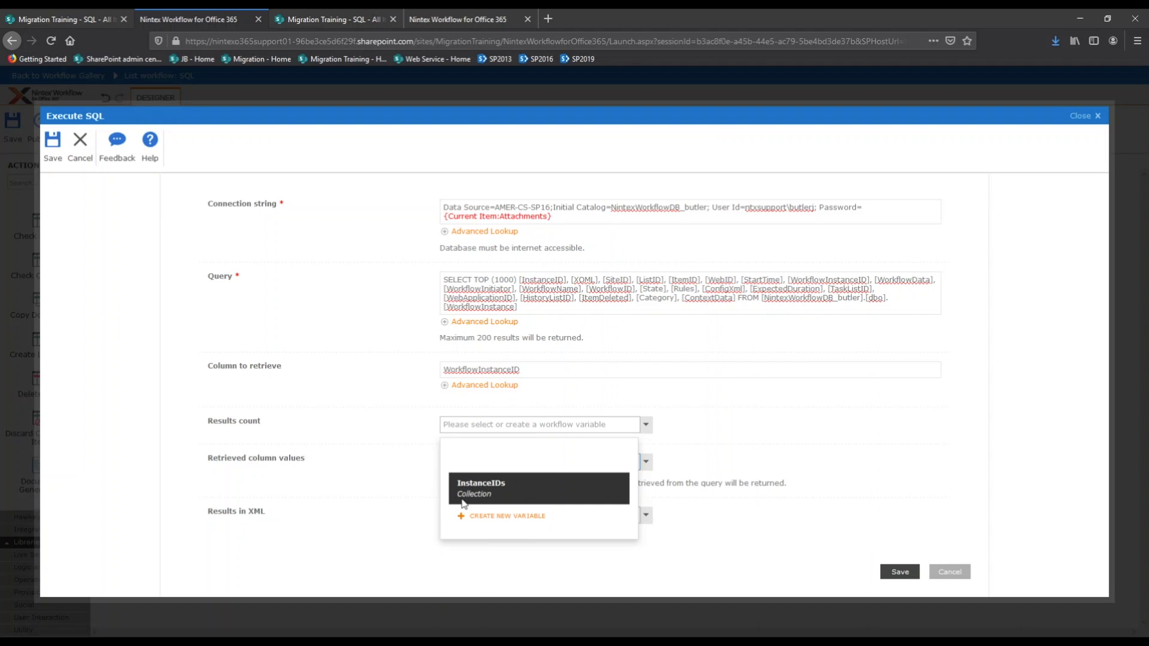
click(506, 490)
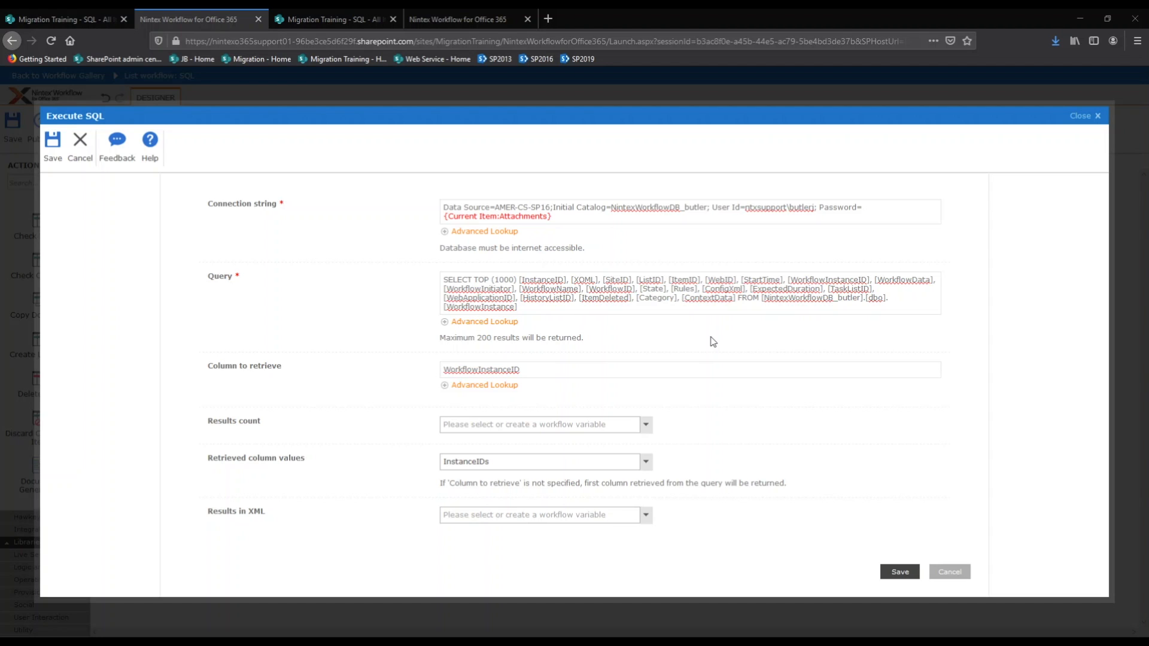
key(ctrl+shift+Tab)
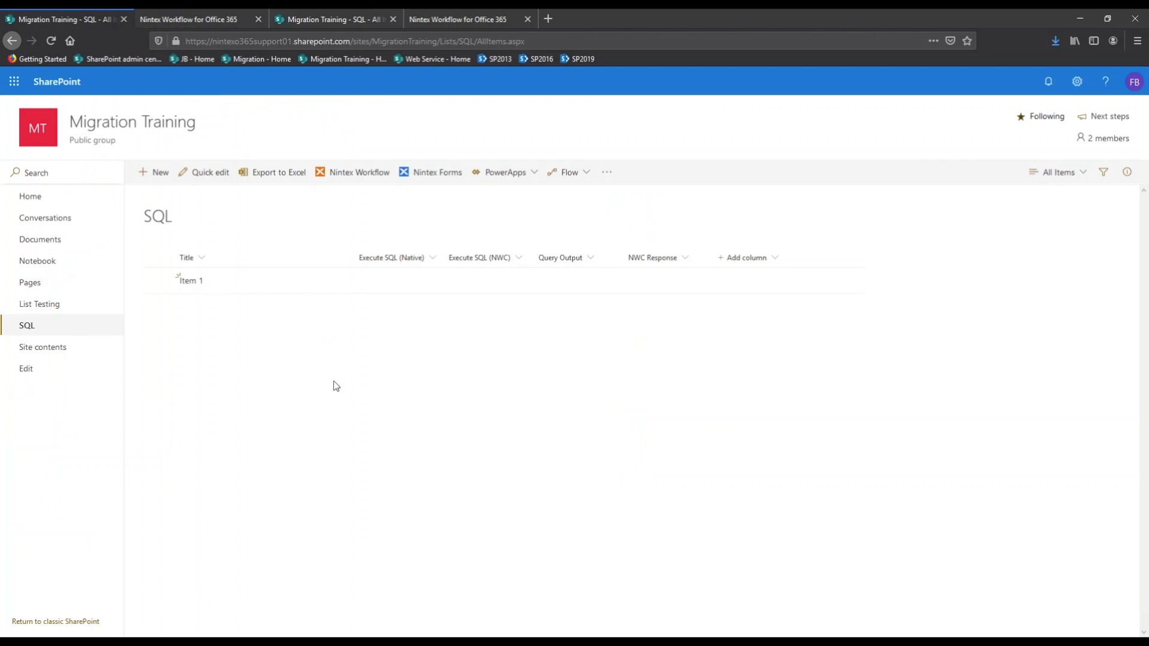
Start the Execute SQL (Native) workflow on Item 1 from its Workflows page
click(334, 285)
click(334, 282)
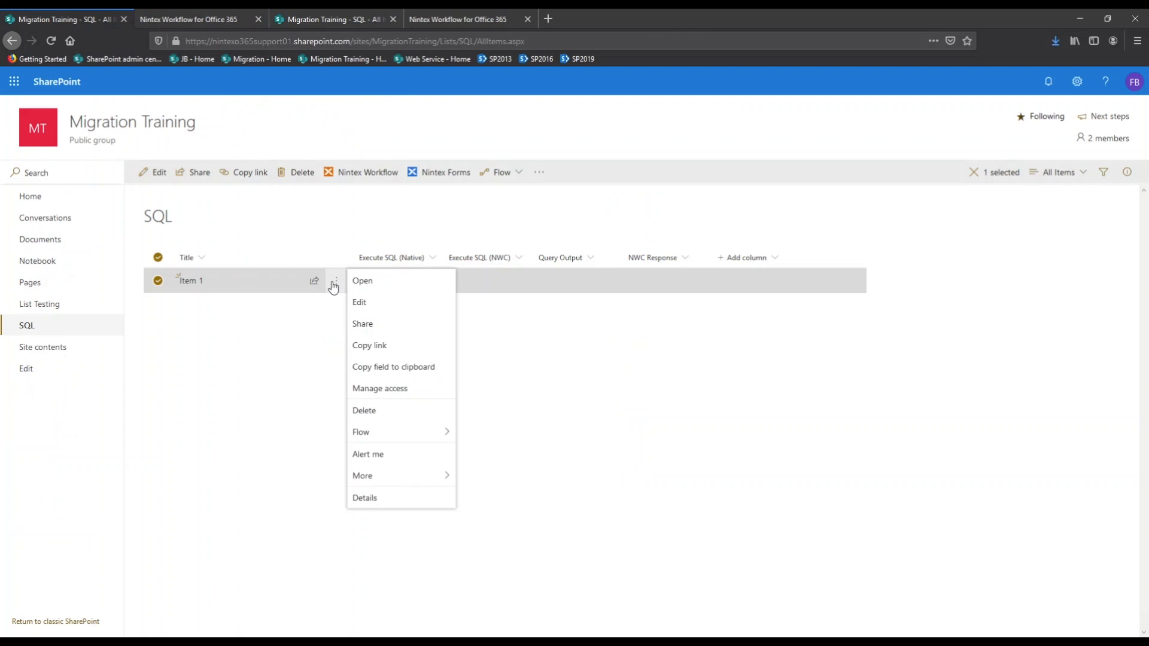
mouse_move(390, 480)
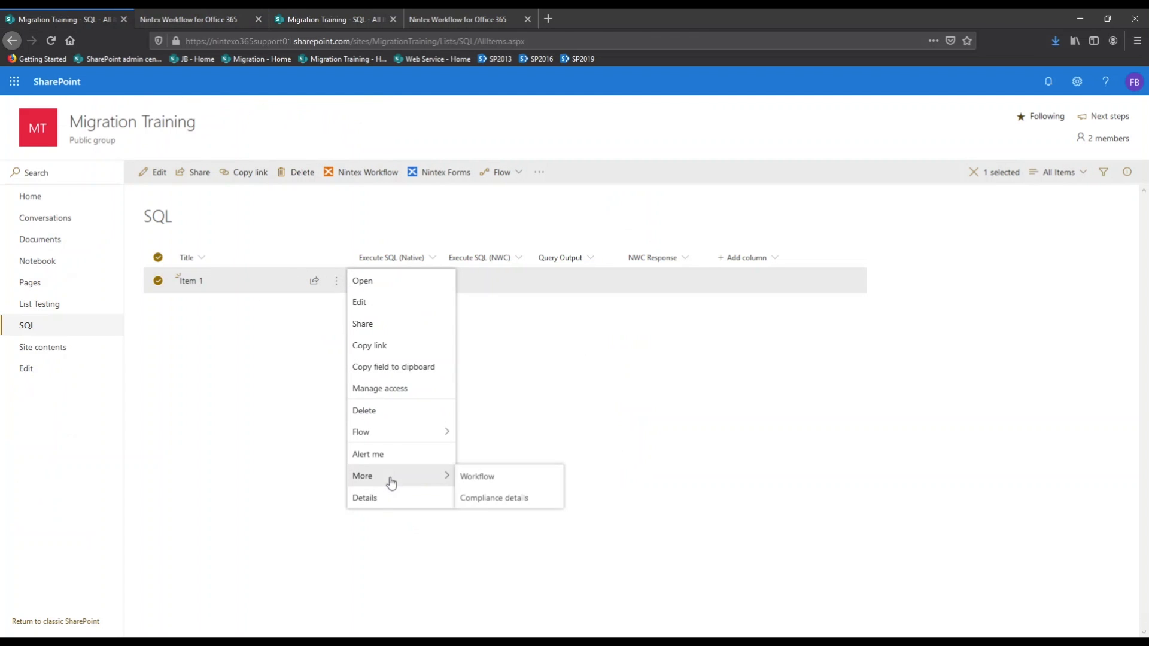
click(492, 479)
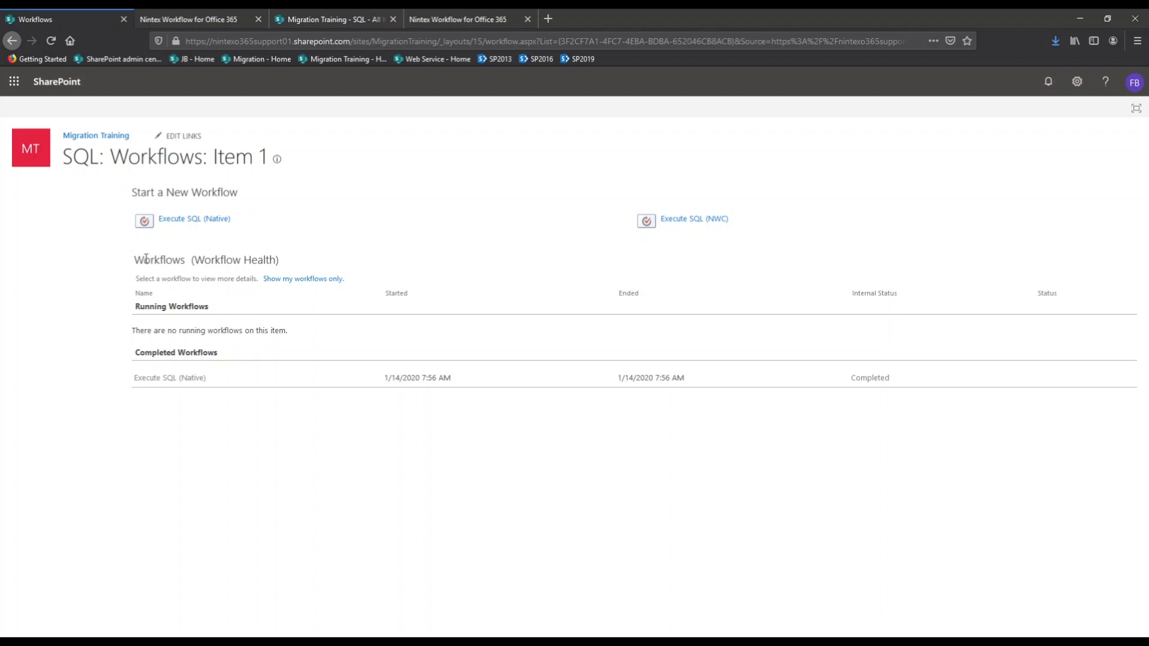
click(177, 220)
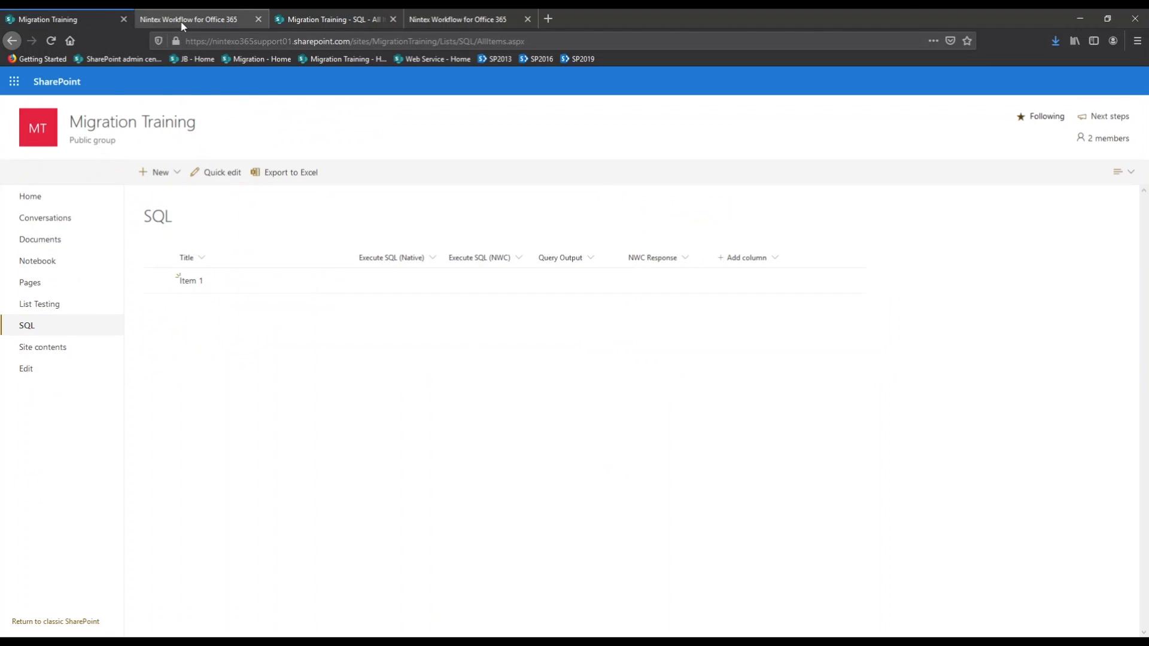
click(180, 20)
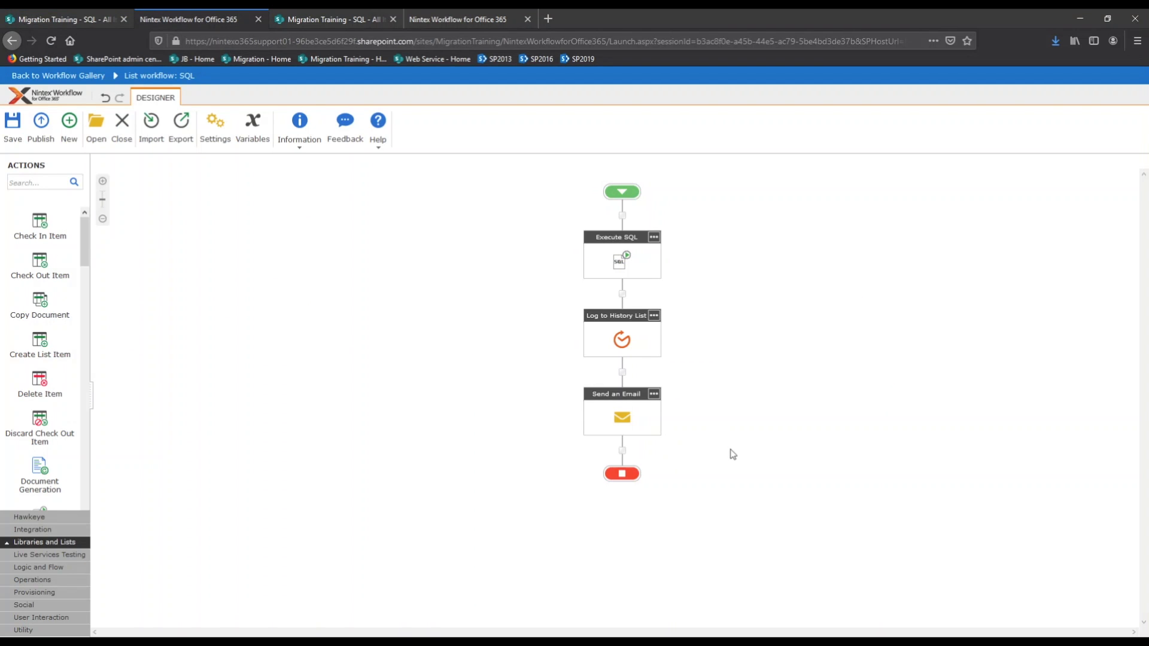
double_click(627, 344)
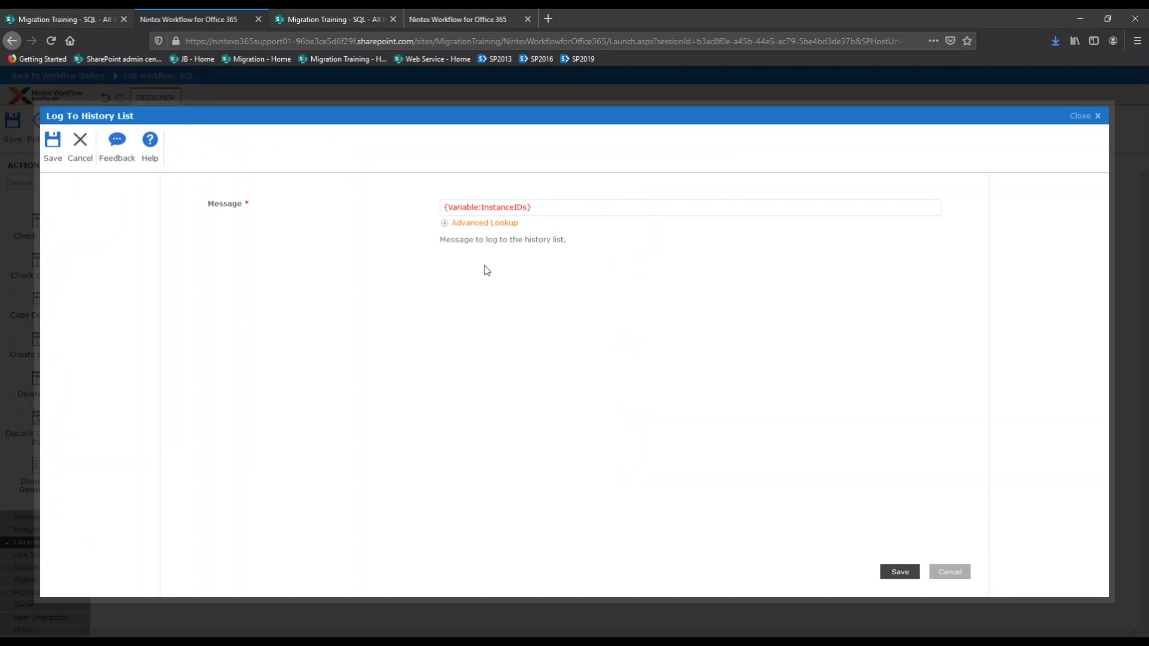
click(944, 572)
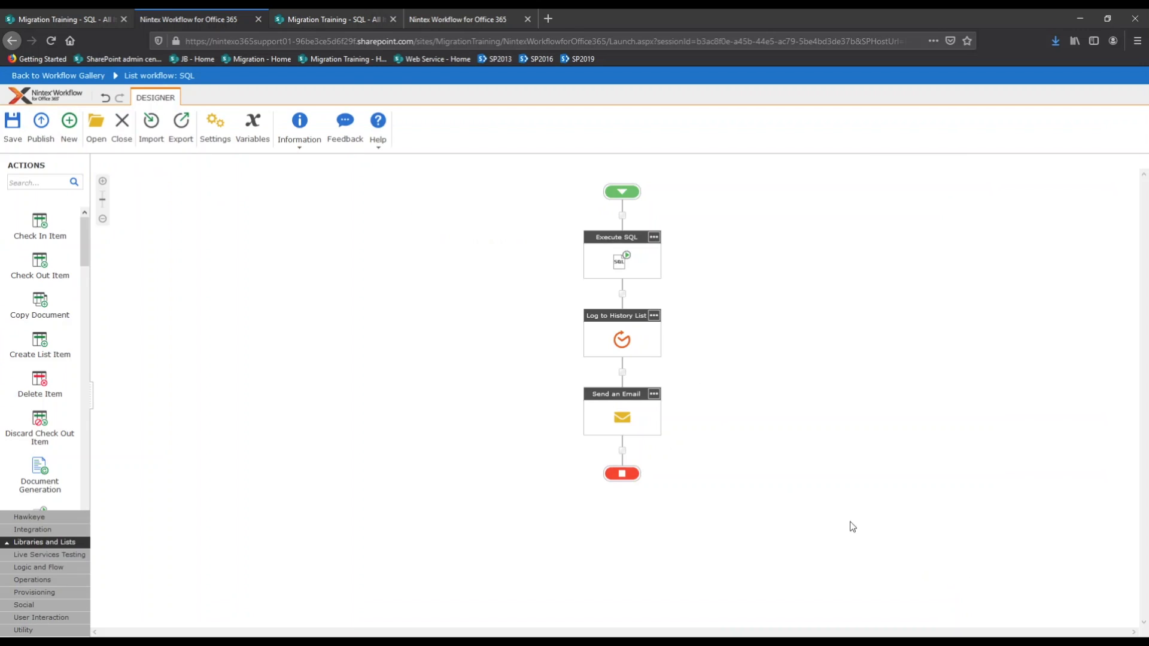
double_click(632, 423)
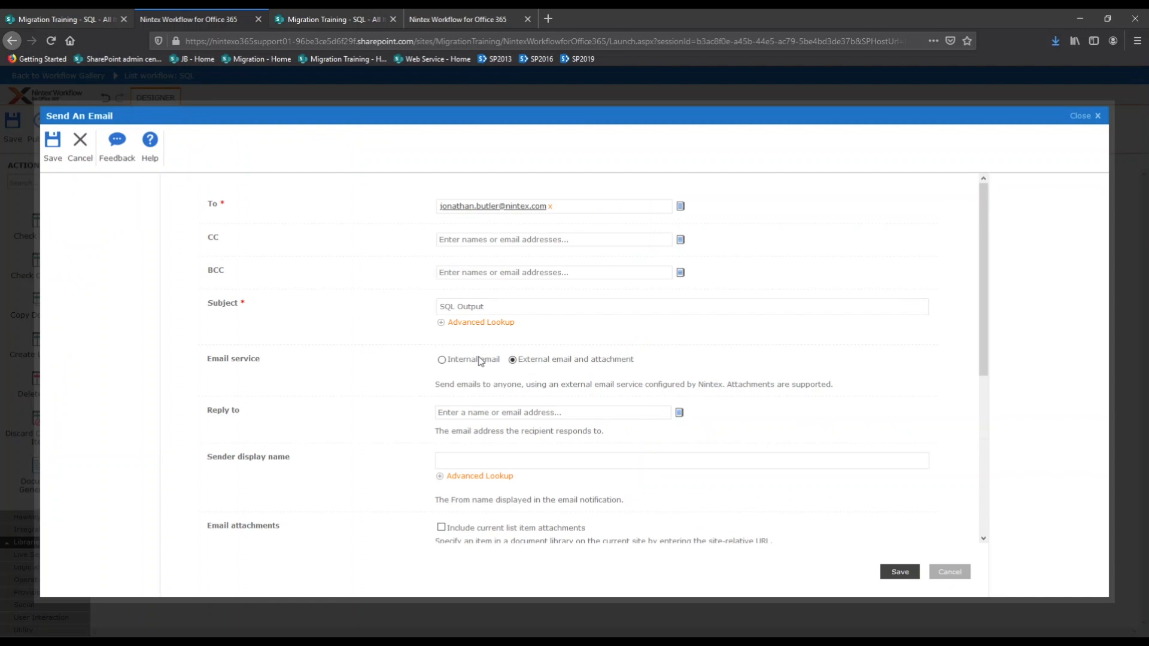
scroll(412, 287, down, 3)
scroll(380, 387, up, 5)
click(949, 572)
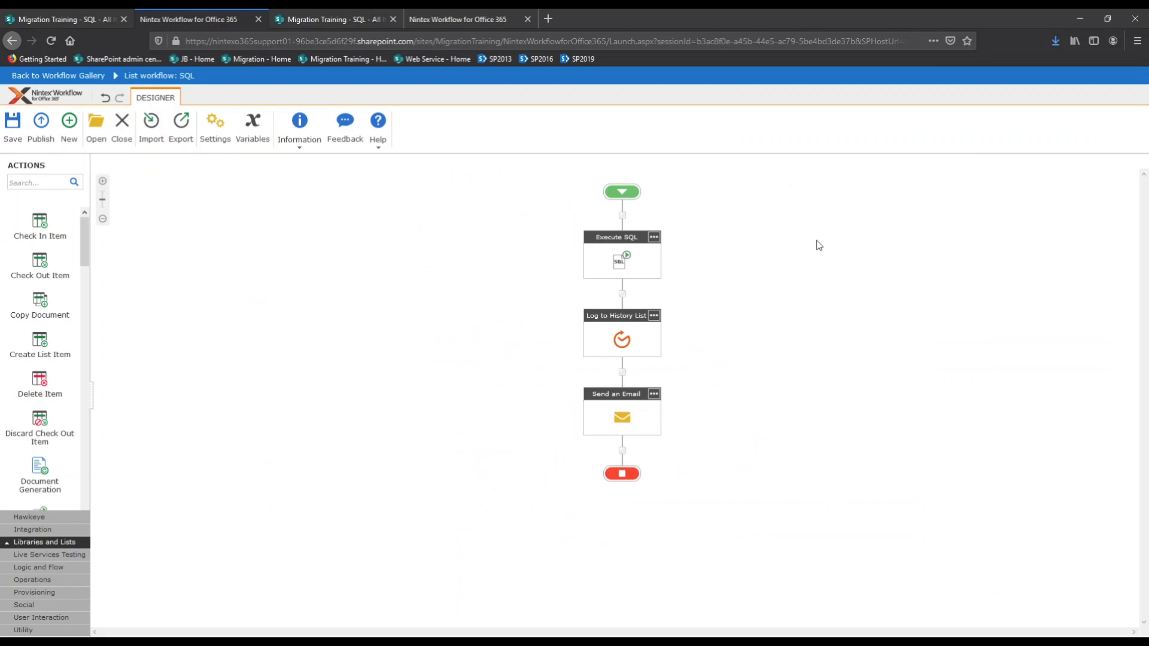
Open the status page of Item 1's running Execute SQL (Native) workflow
click(88, 20)
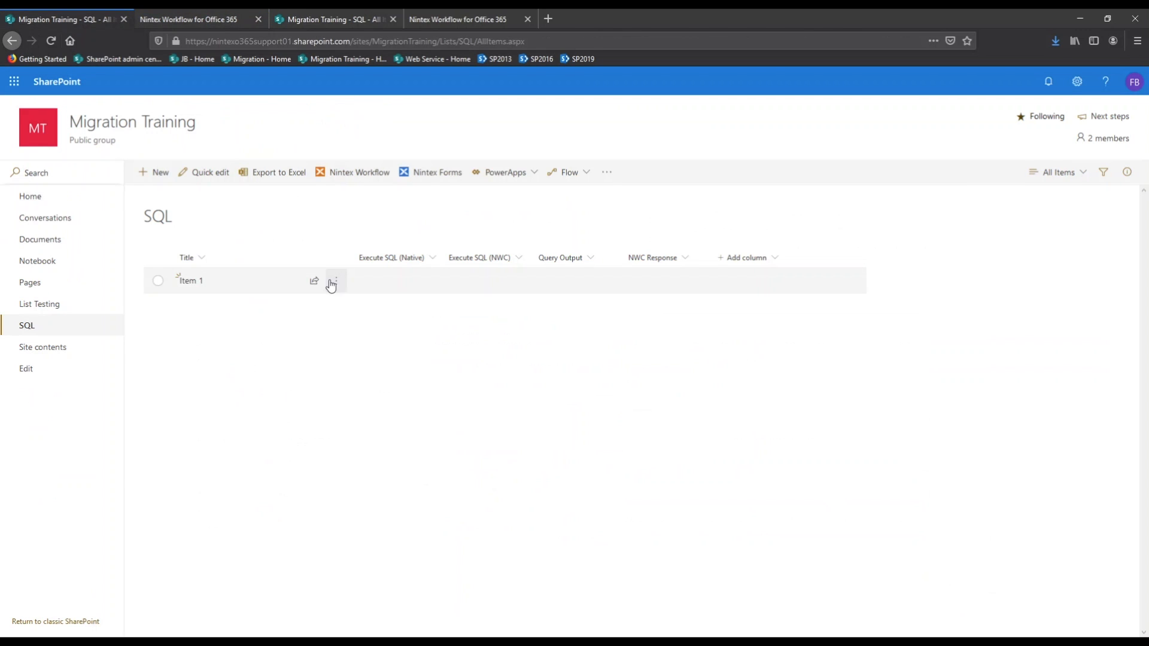
click(330, 281)
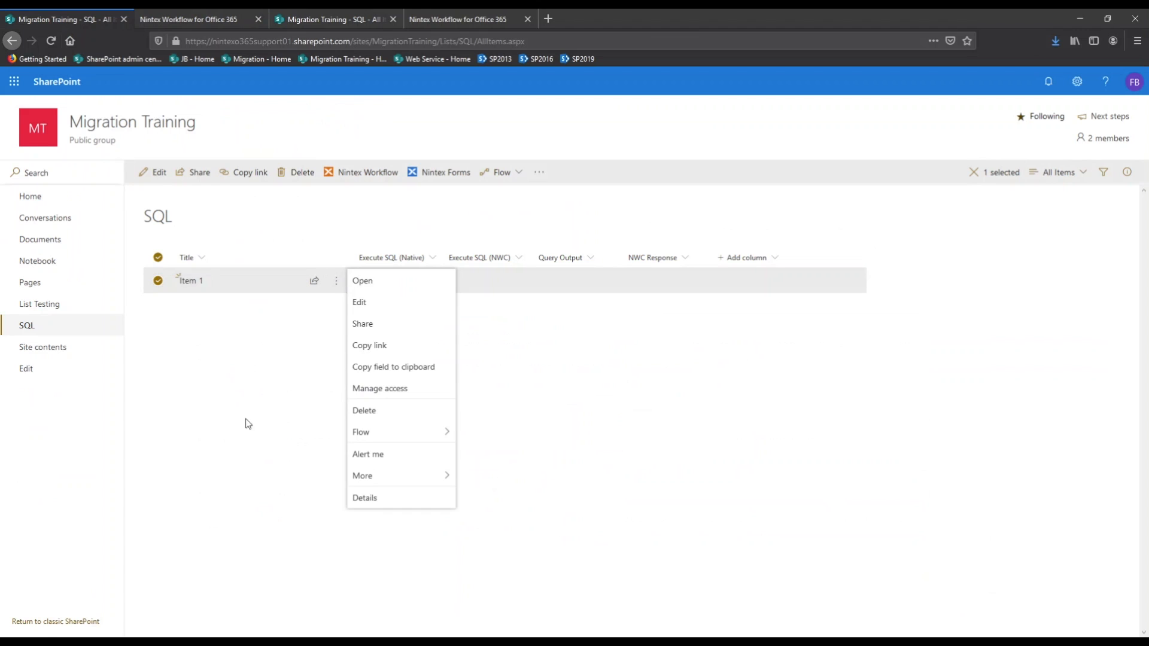
mouse_move(428, 476)
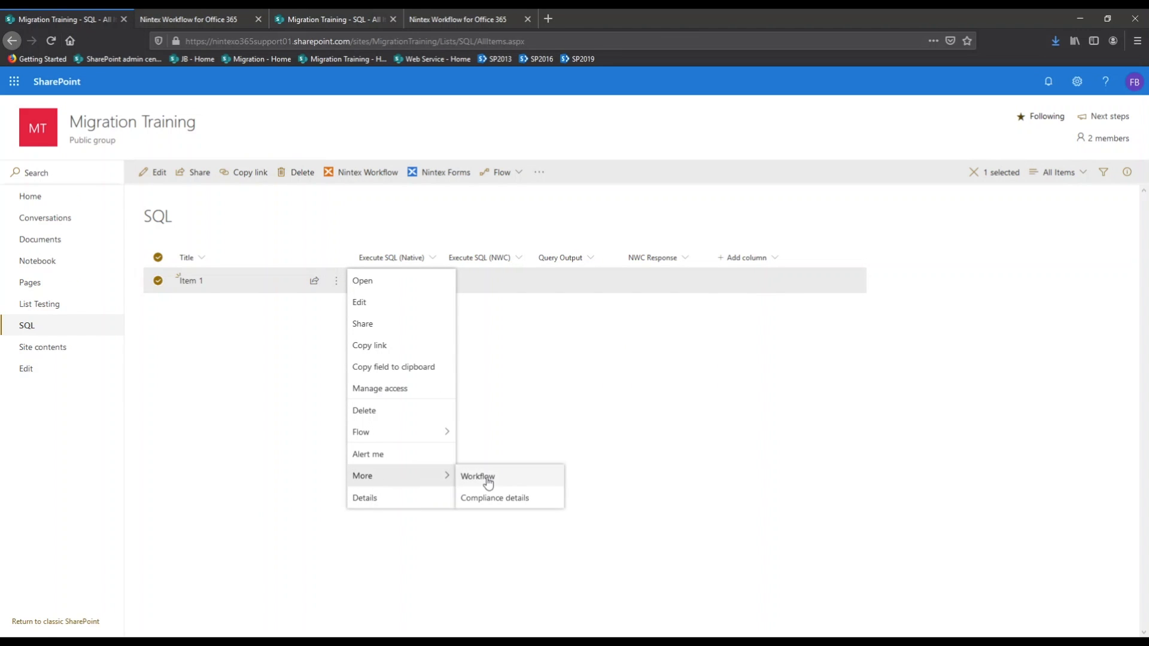
click(510, 479)
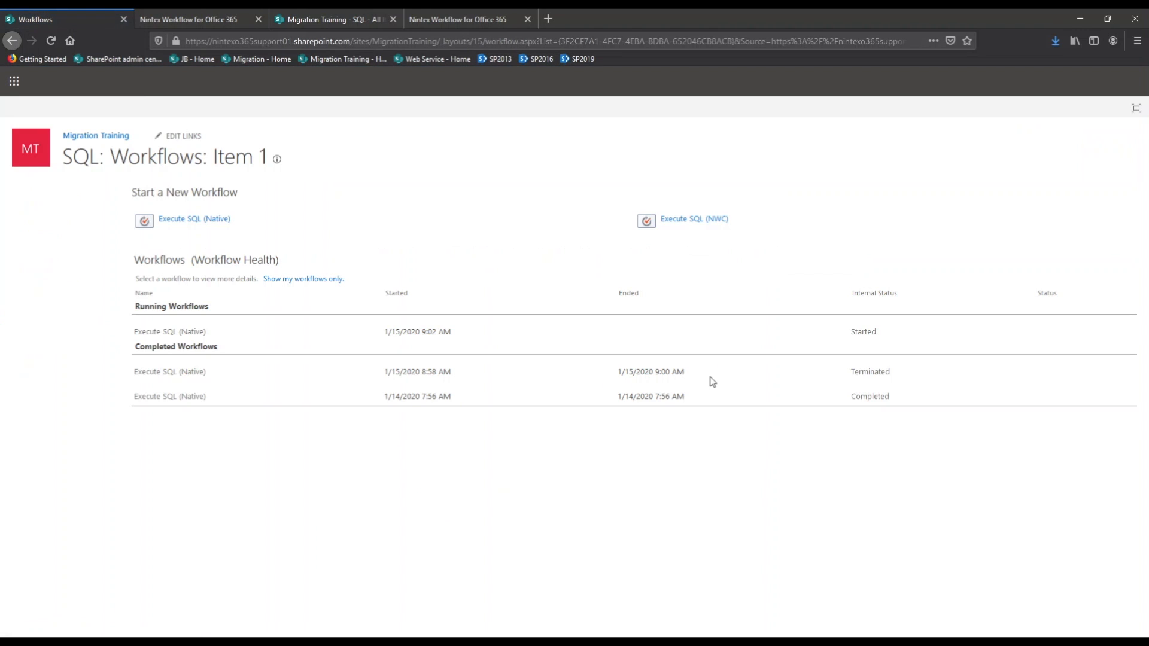
click(867, 333)
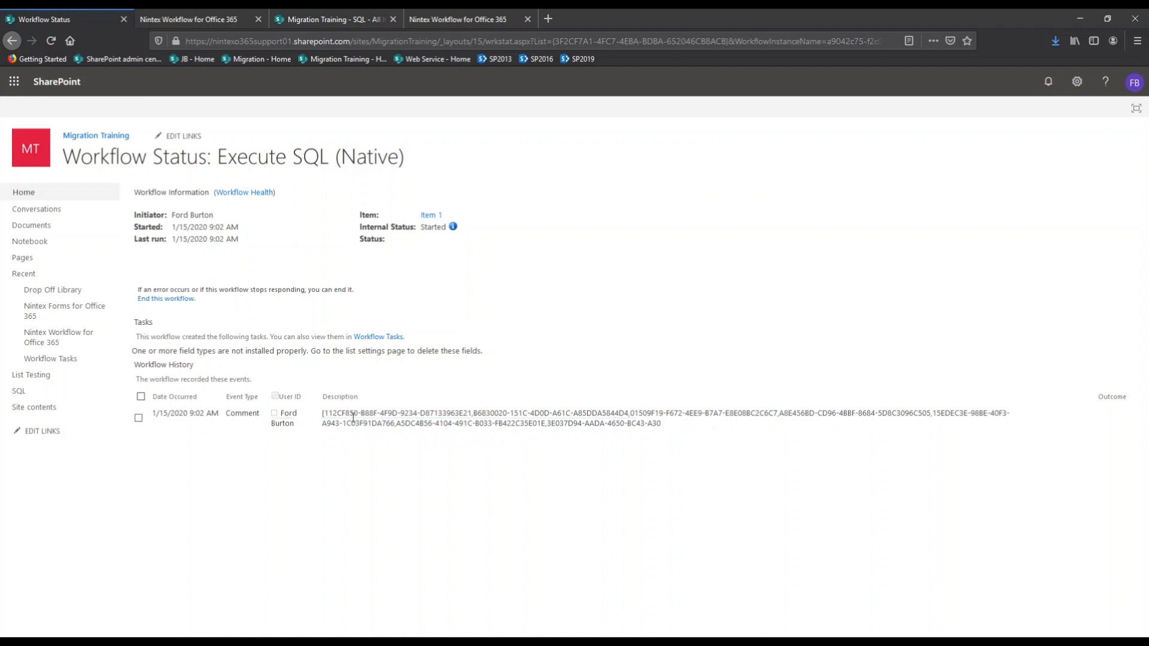
Compare the GUID list logged in history with the GUIDs in the SQL Output email
drag(353, 413, 589, 412)
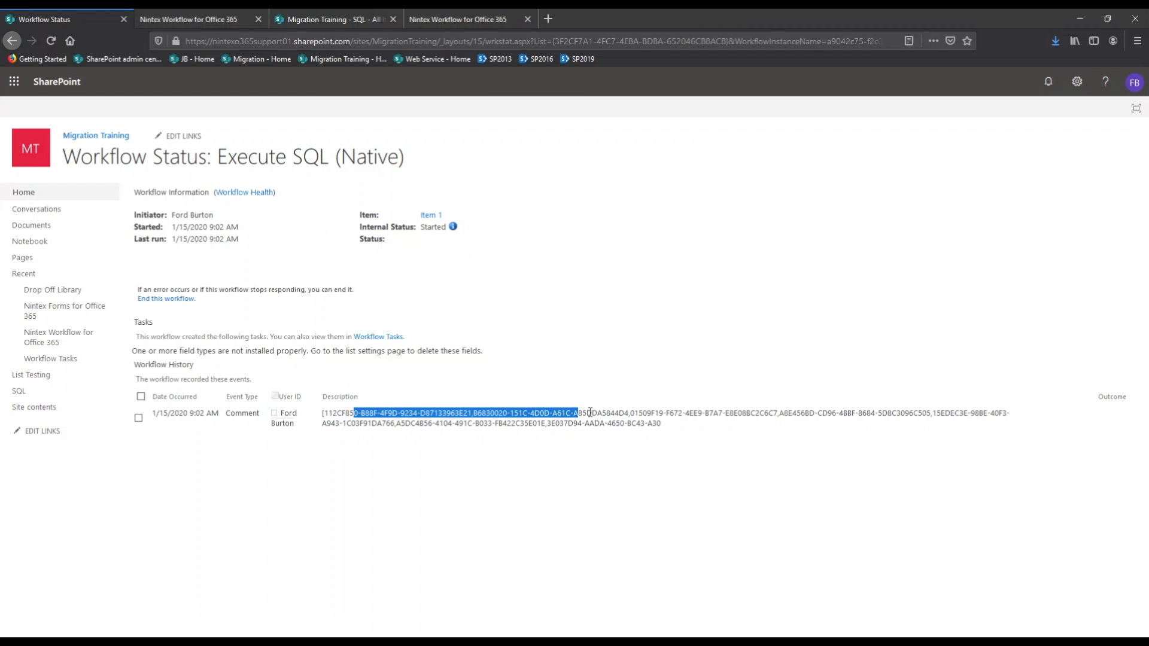
click(590, 413)
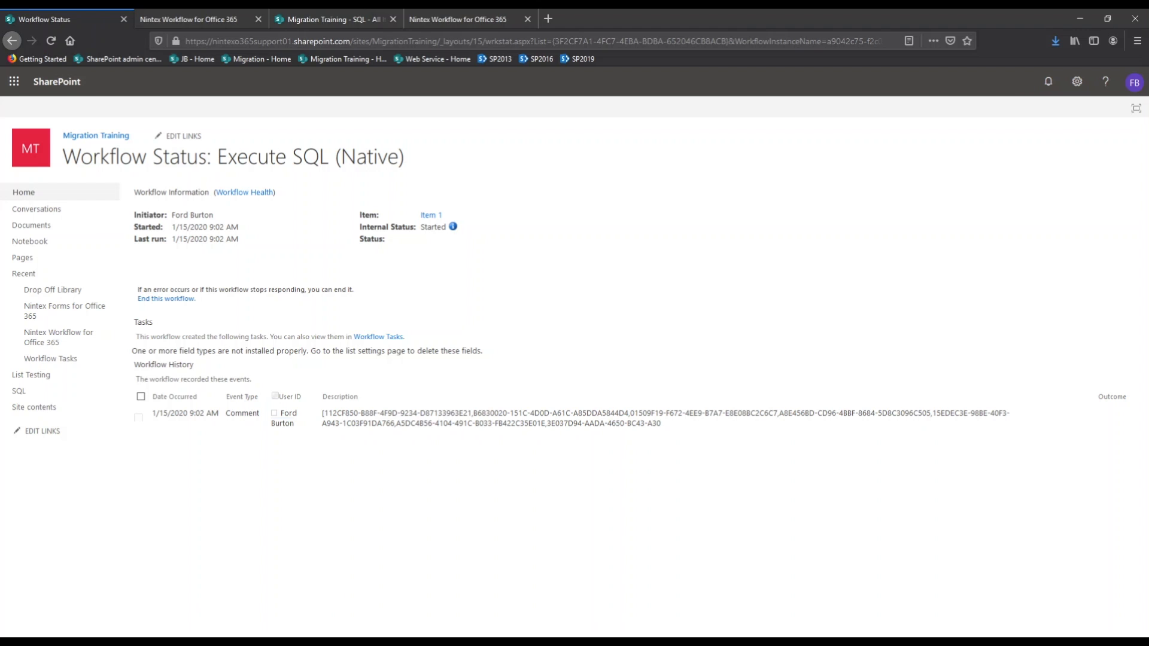
drag(0, 89, 633, 105)
drag(810, 395, 264, 272)
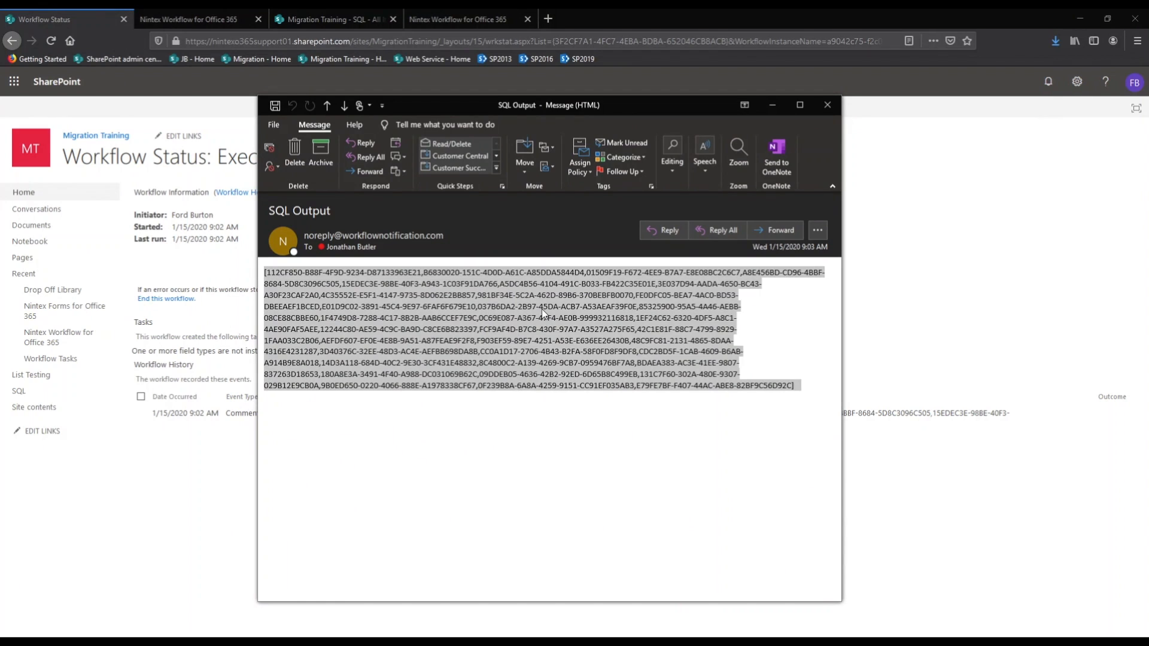
Close the SQL Output email and refresh the status page to show the workflow Completed
click(728, 255)
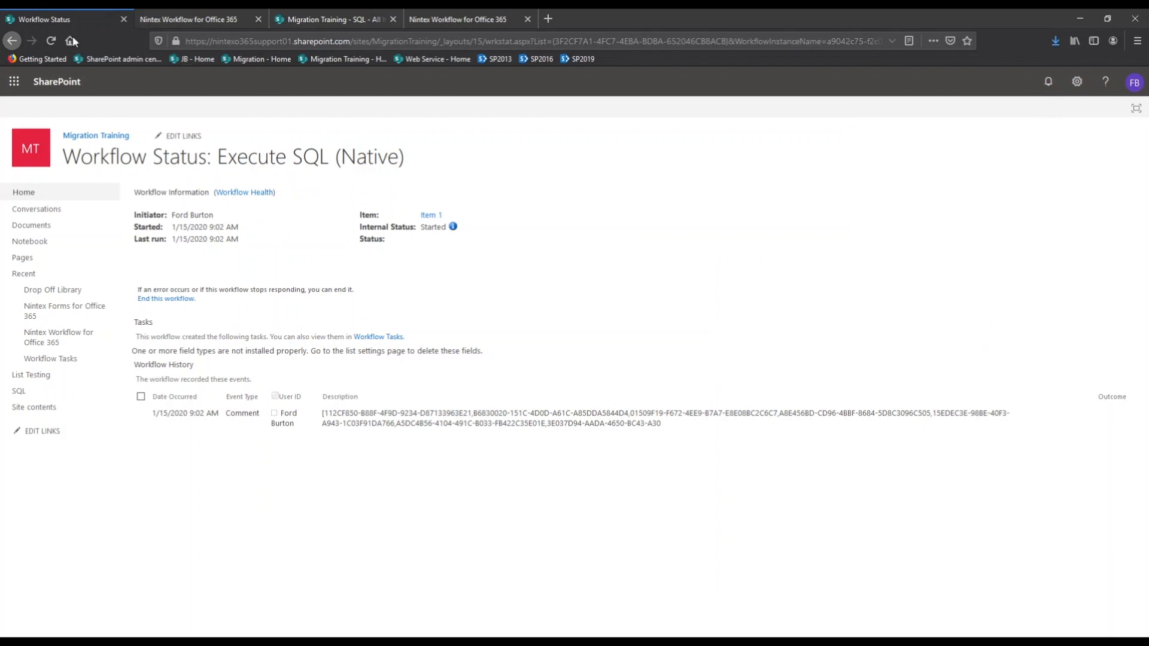
click(52, 41)
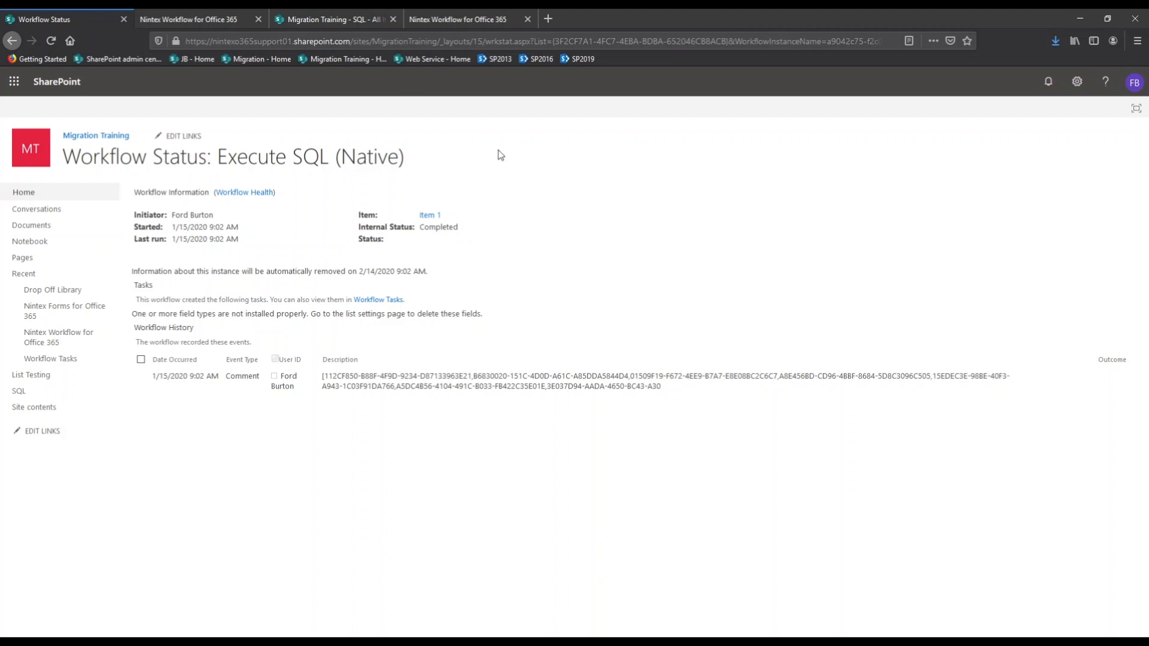
Switch to the Nintex Workflow for Office 365 designer showing the SQL list workflow
click(474, 27)
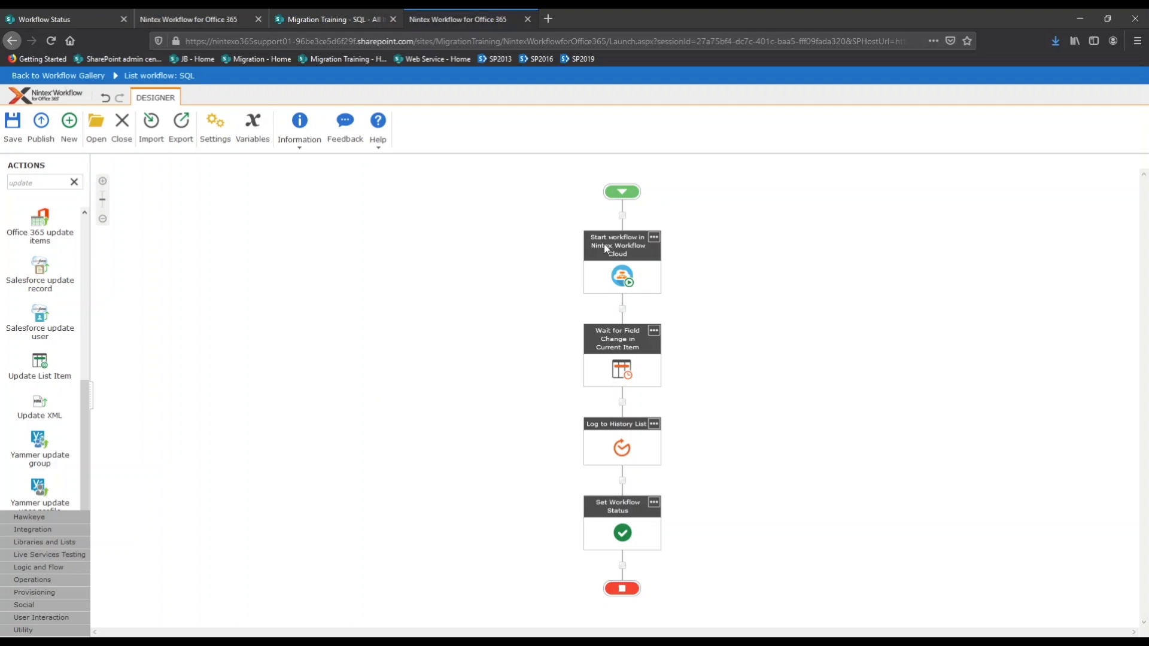
Inspect the Start workflow in NWC, Wait for Field Change, Log to History List and Set Workflow Status settings unchanged
double_click(624, 273)
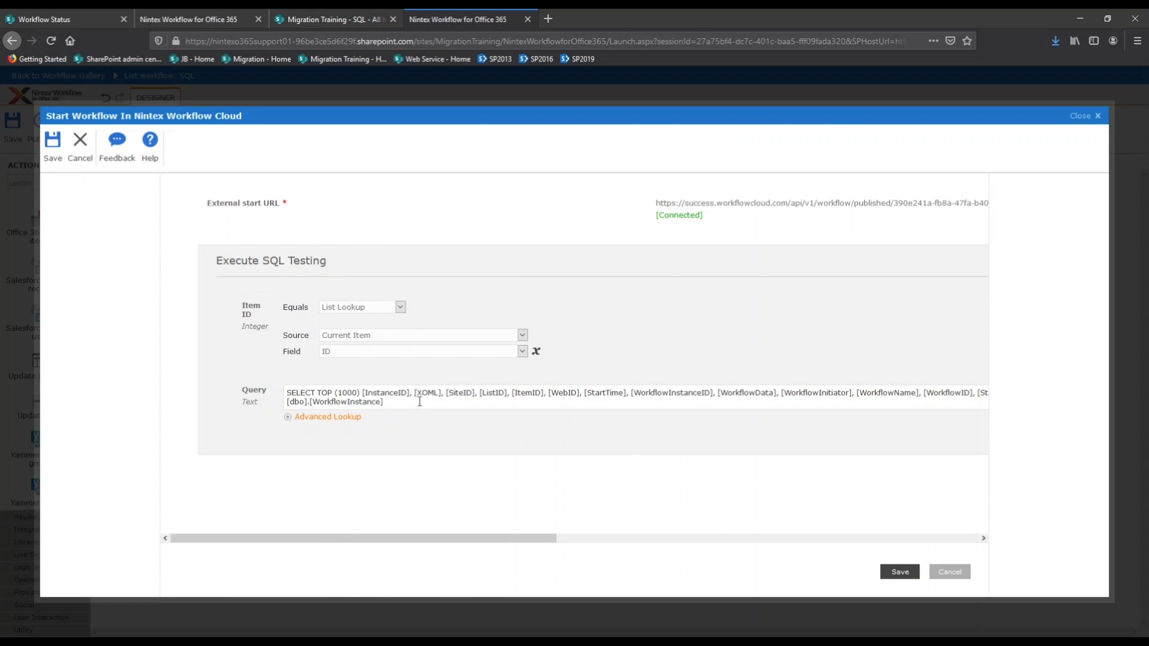
click(949, 572)
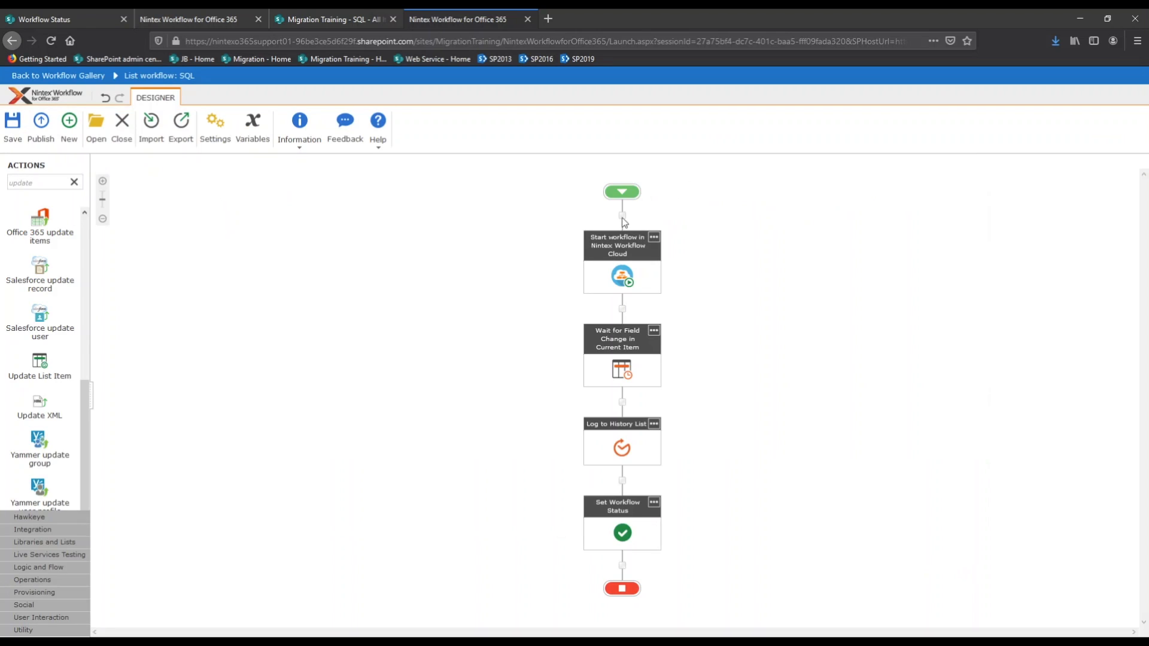
double_click(625, 375)
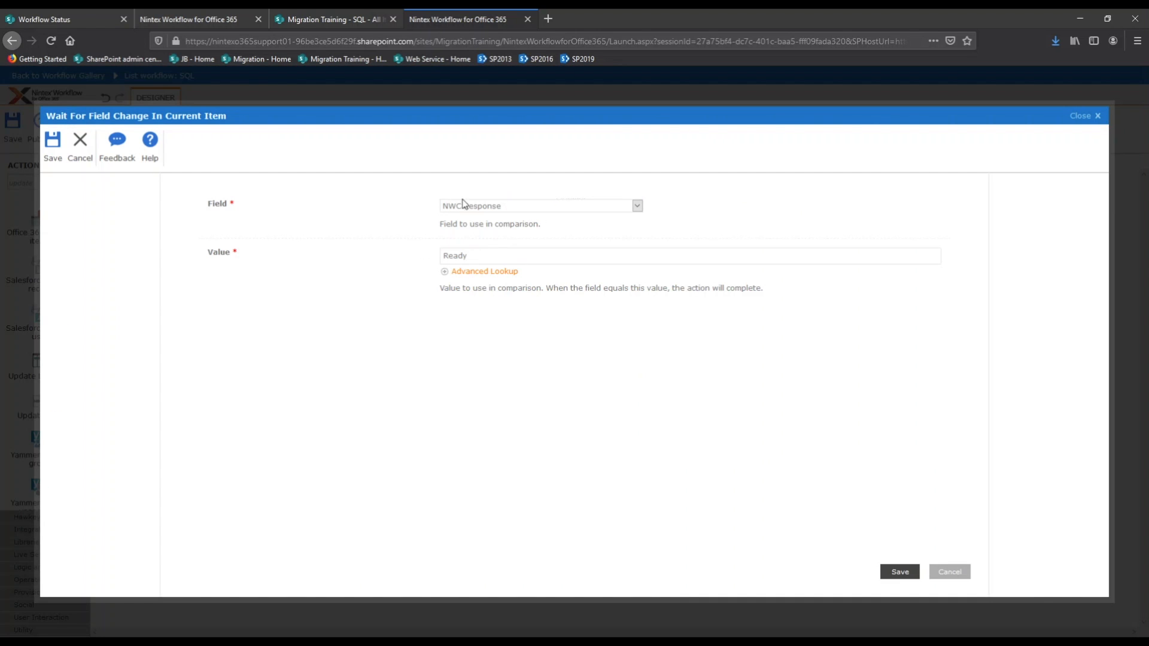
click(960, 573)
double_click(634, 447)
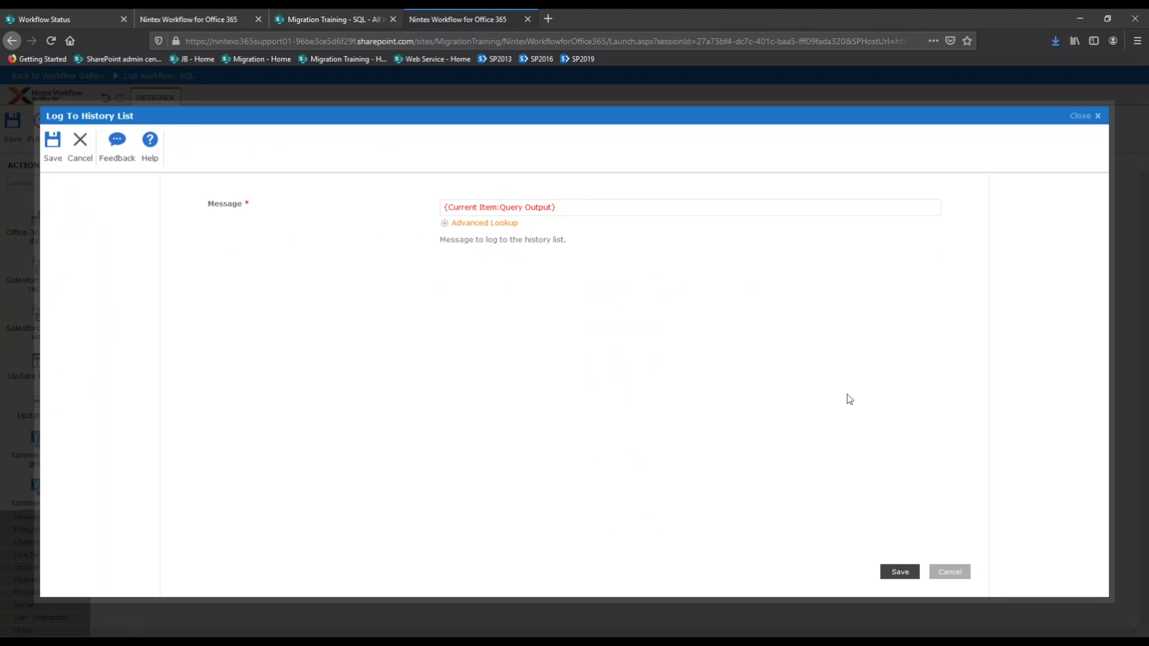
click(949, 571)
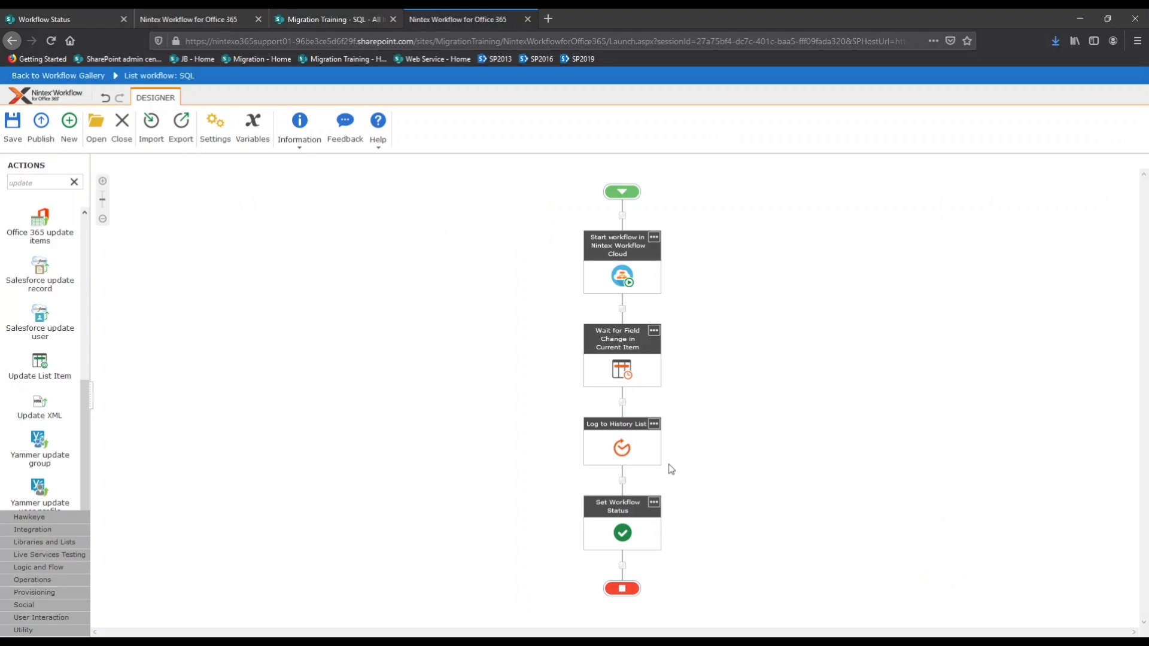
double_click(622, 531)
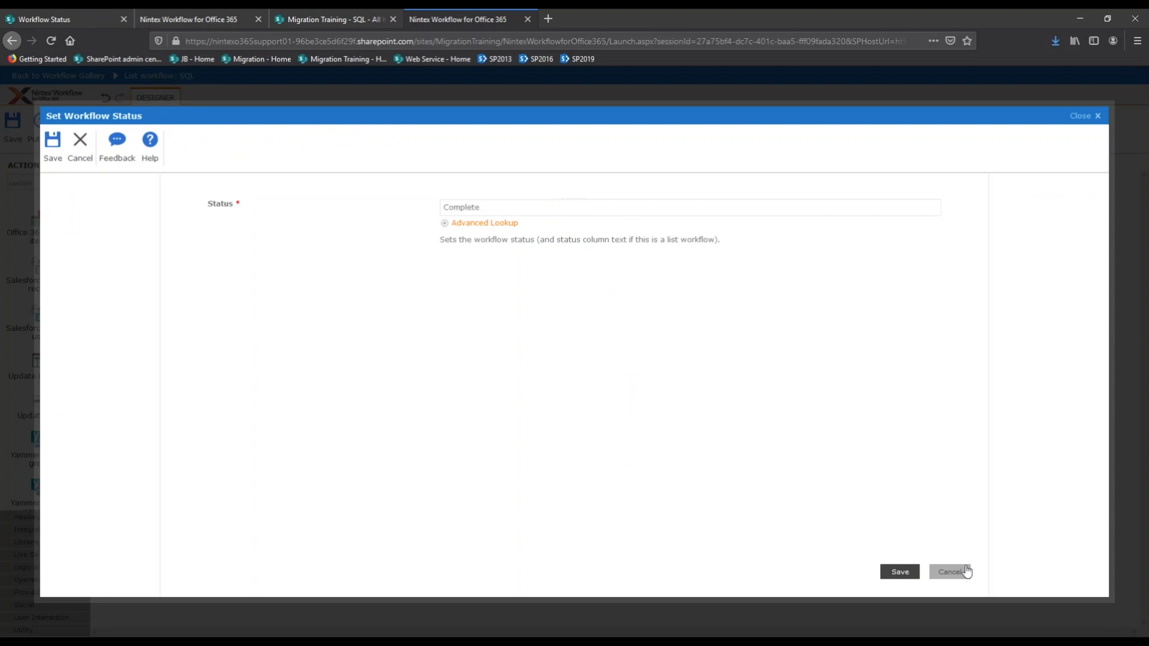
click(951, 572)
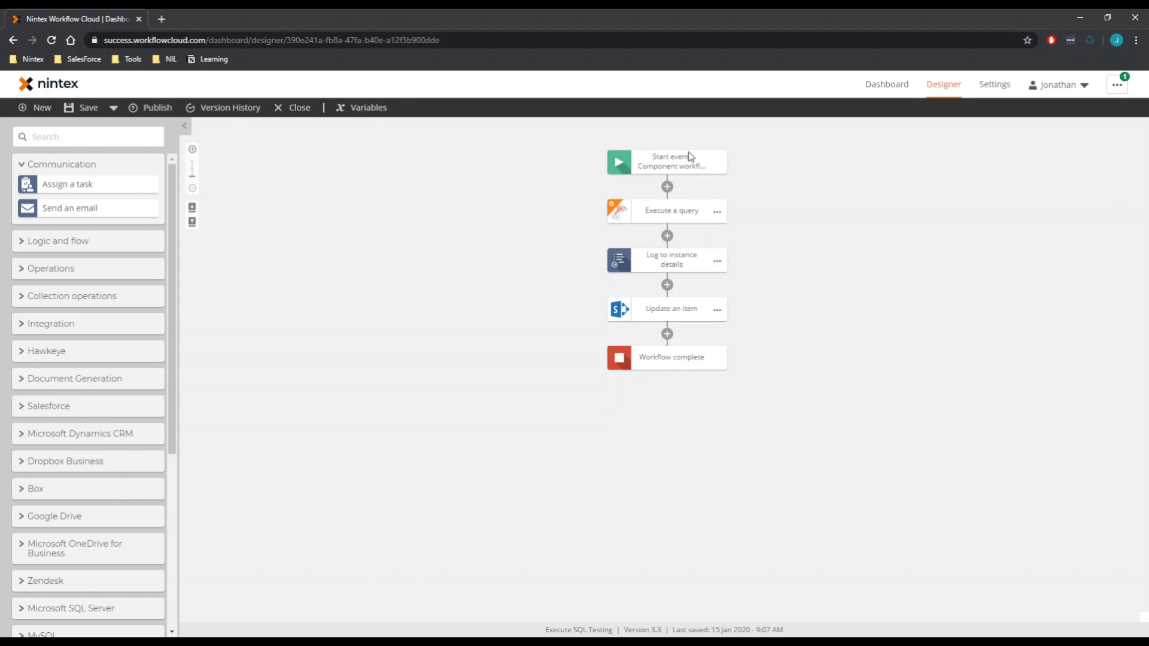
Inspect the start event variables and the Execute a query settings retrieving WorkflowInstanceID
click(654, 159)
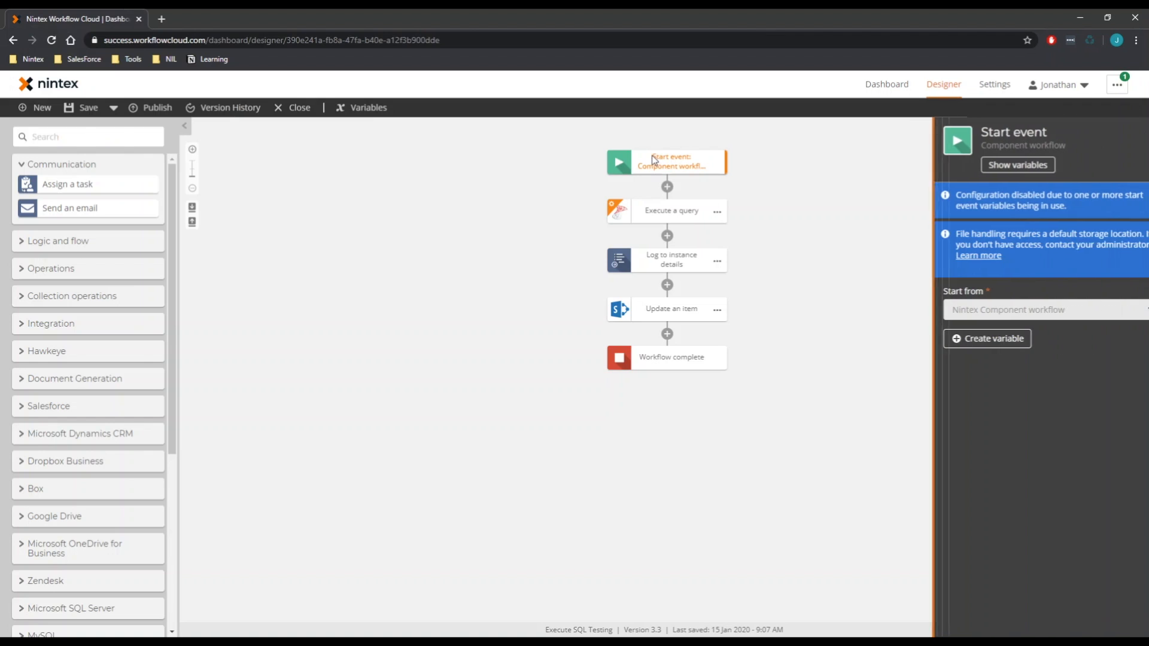
click(995, 165)
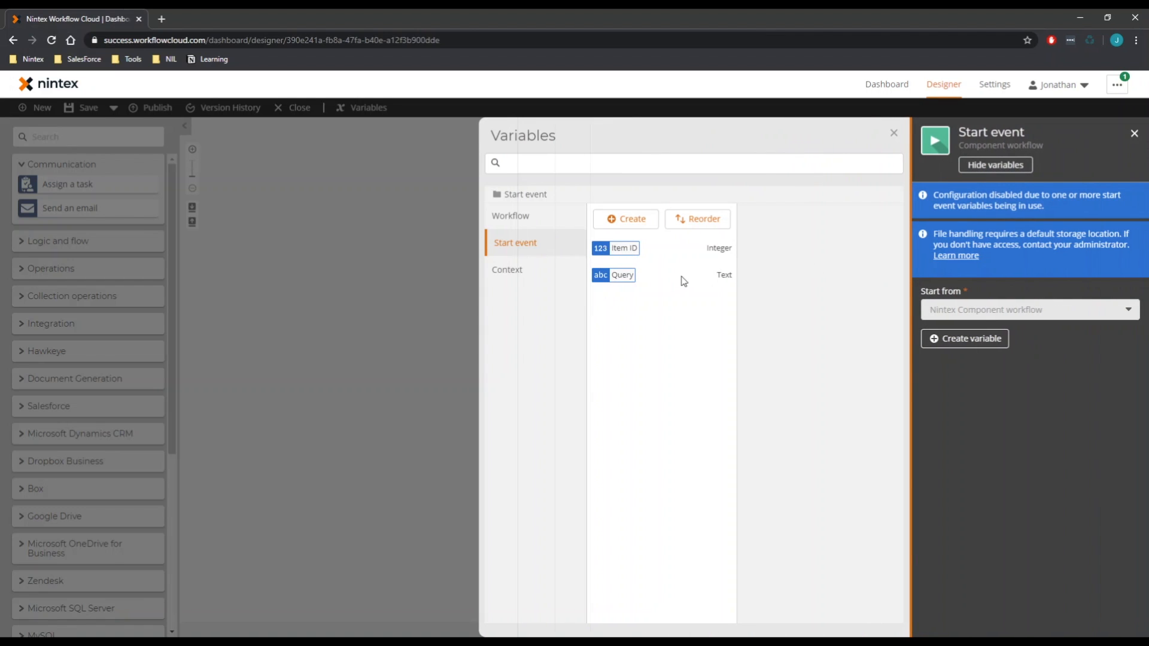
click(409, 309)
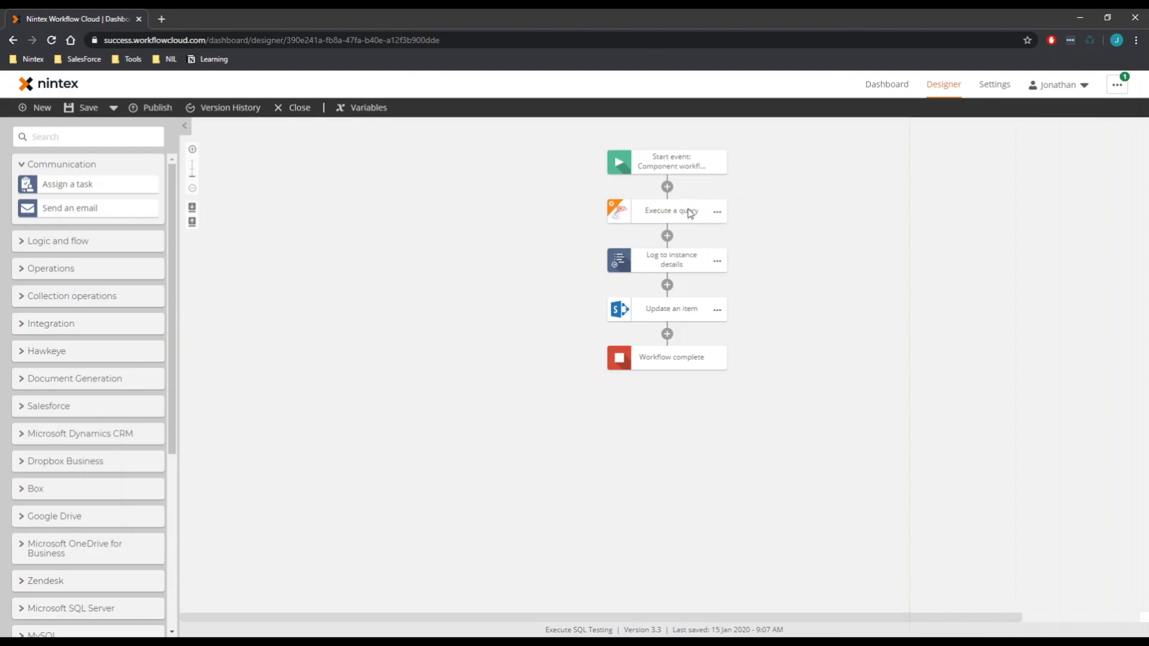
click(686, 220)
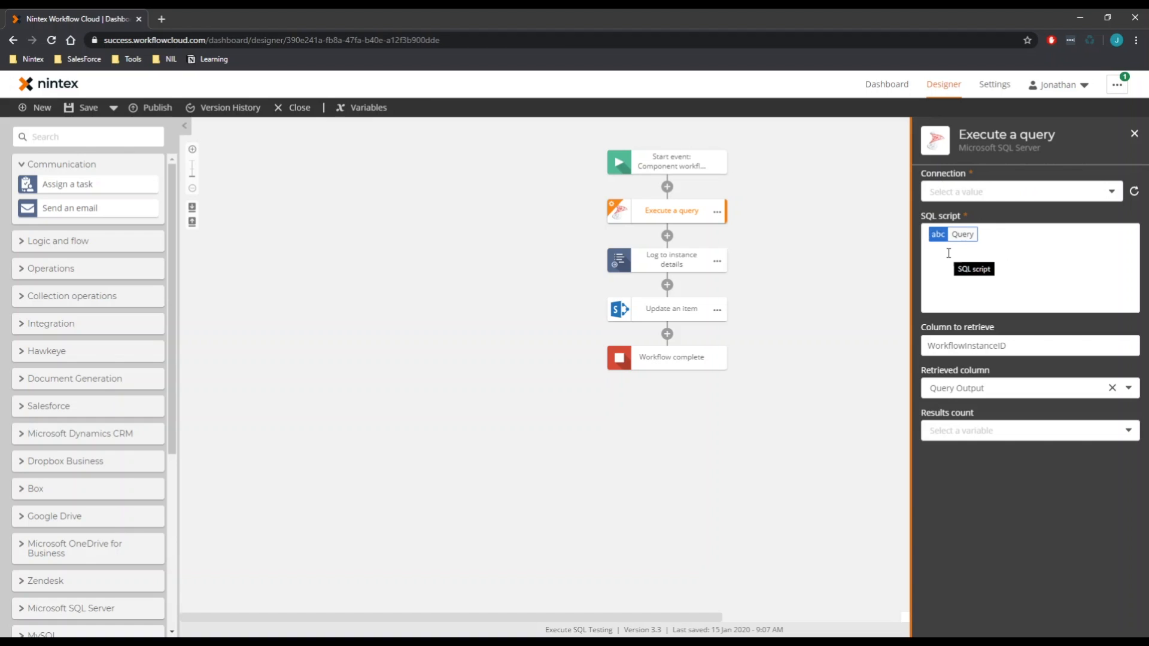
drag(1029, 346, 924, 348)
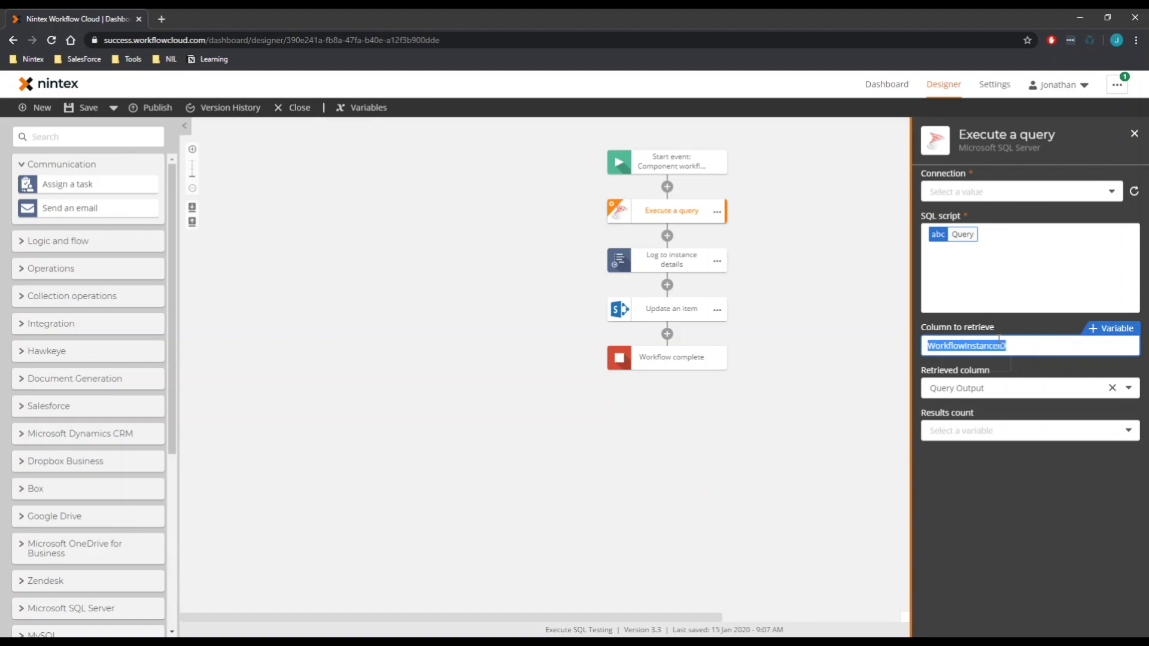
click(1005, 390)
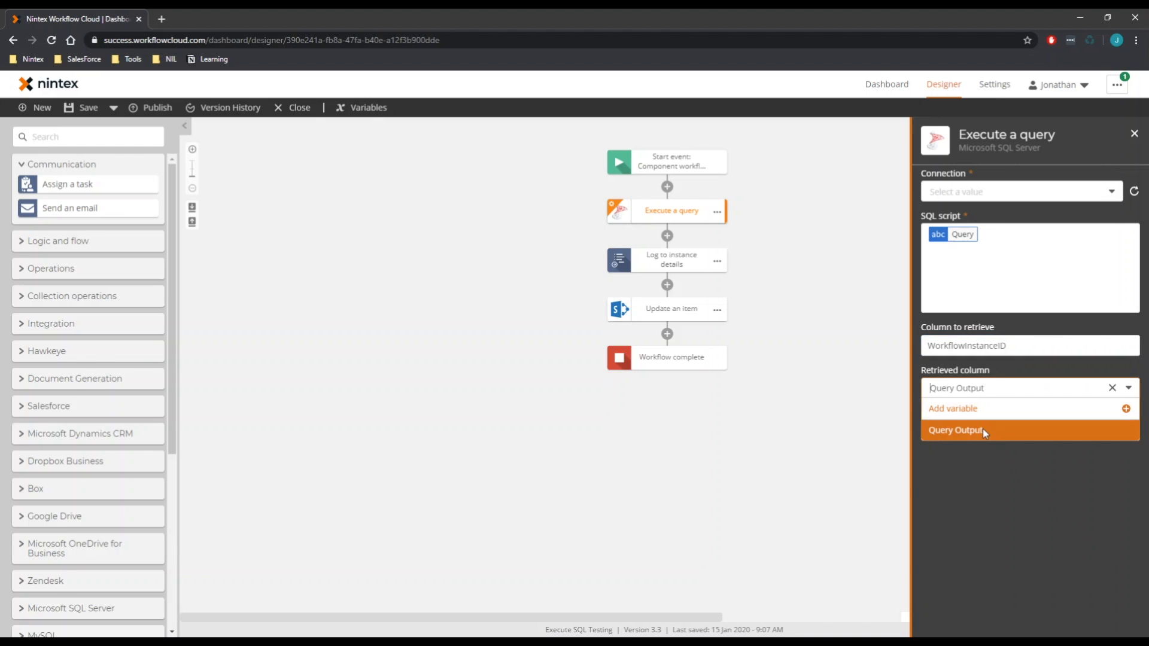
click(766, 248)
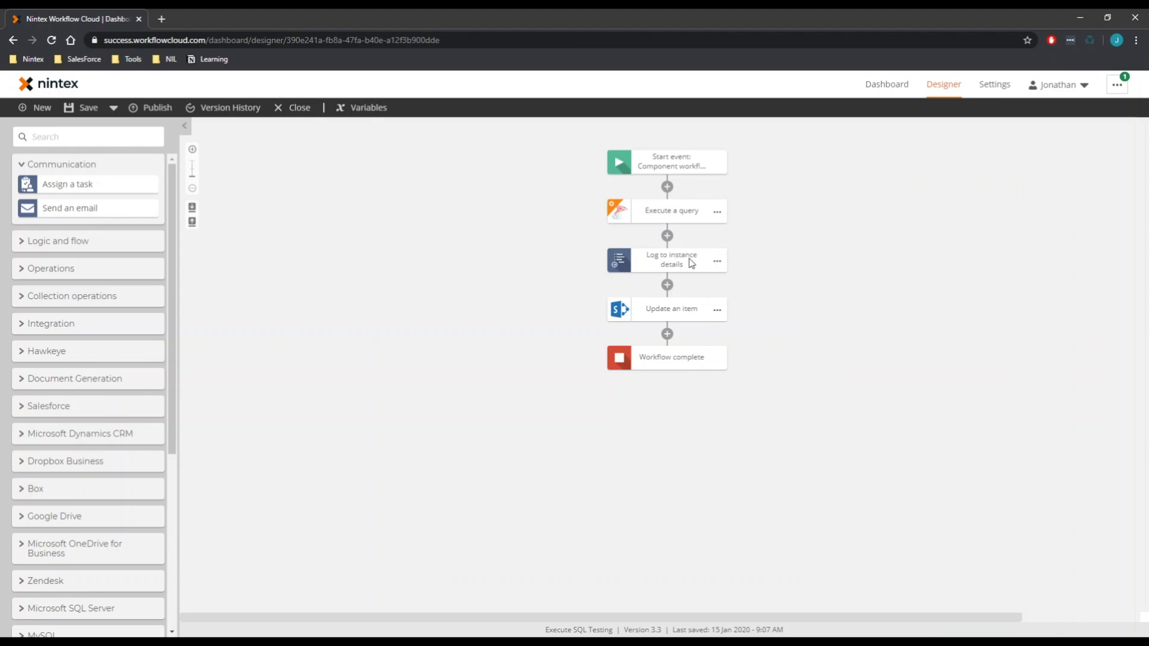
Inspect the Log to instance details and Update an item settings, then return to Office 365
click(688, 260)
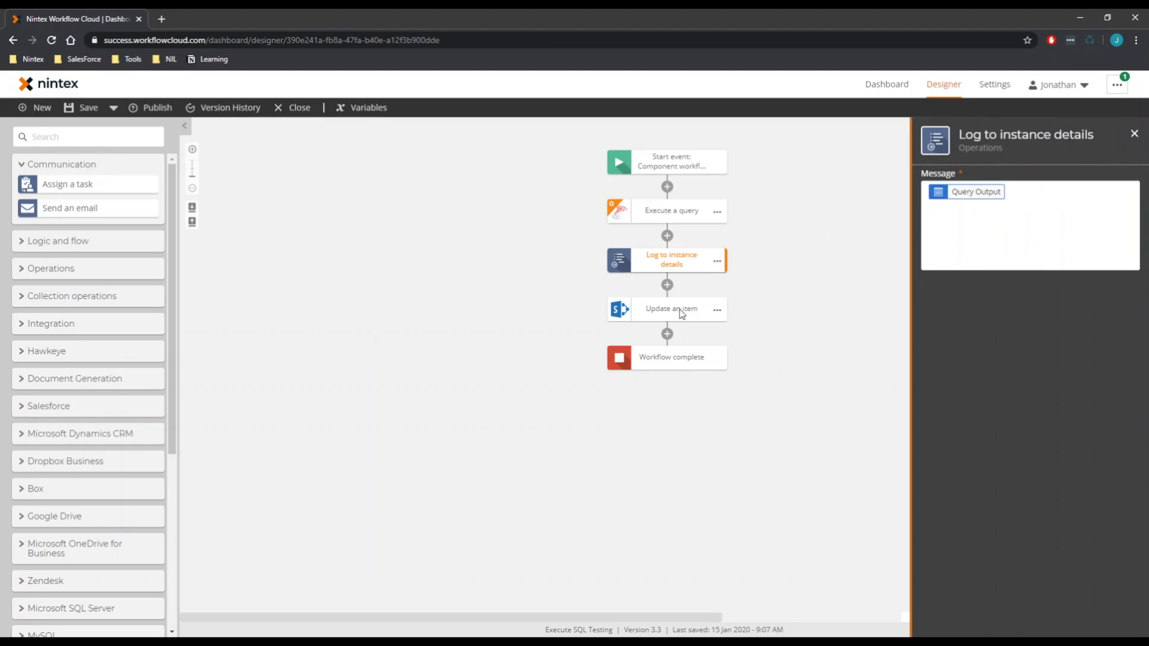
click(681, 312)
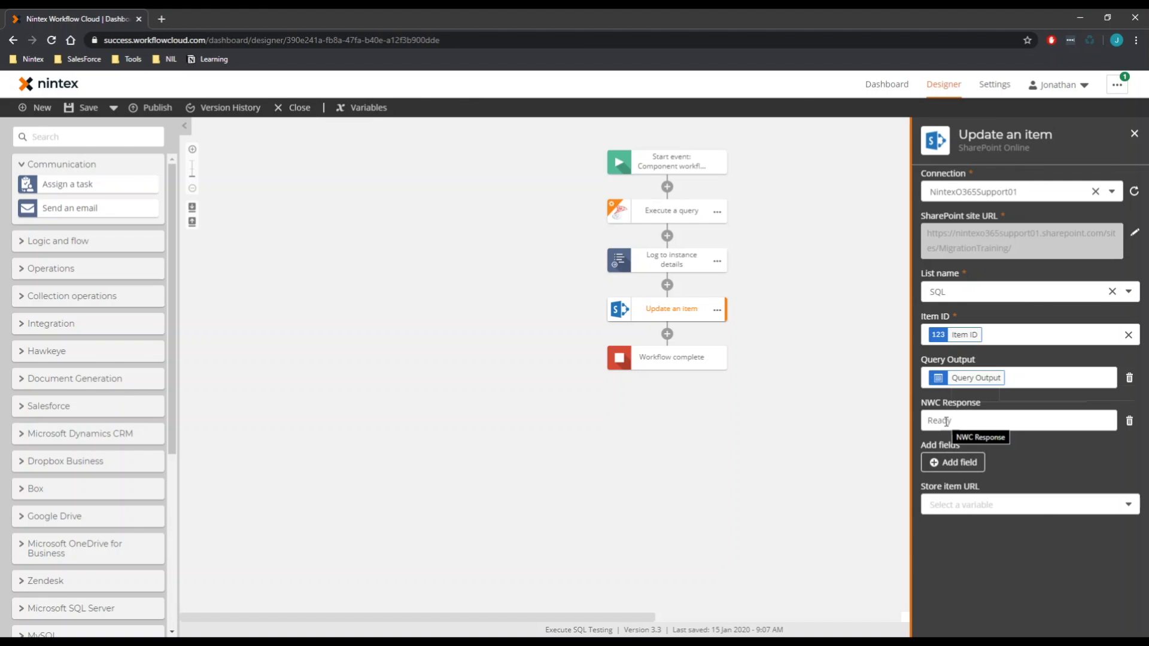
click(173, 641)
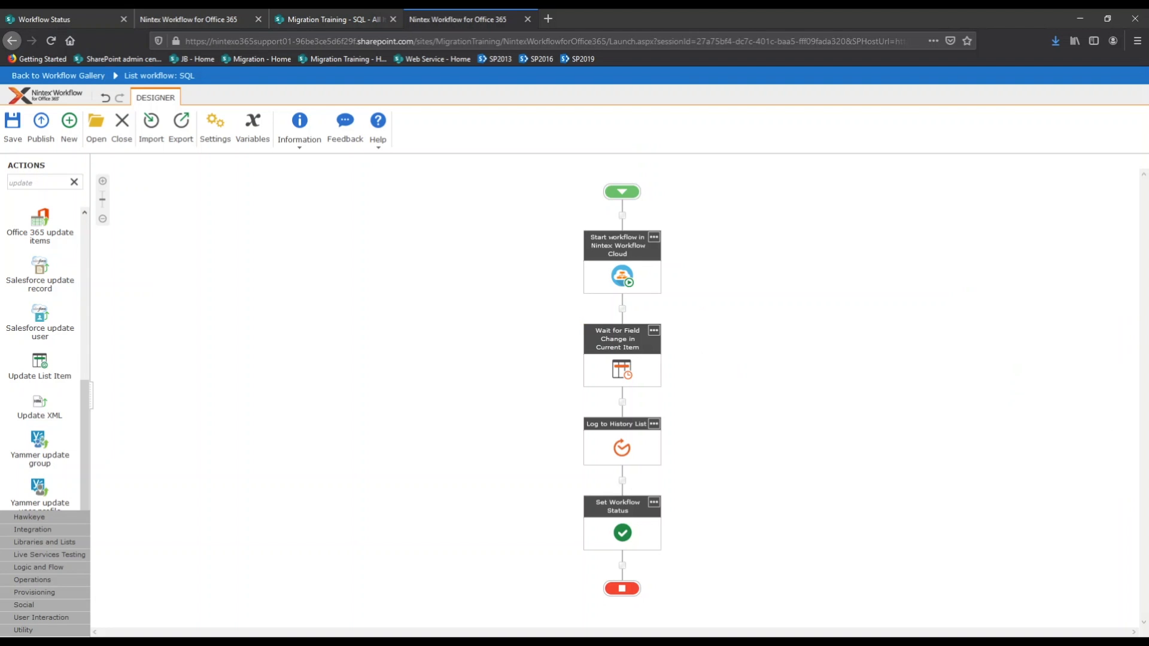
Confirm the Wait for Field Change waits for NWC Response to equal Ready, without changes
double_click(620, 372)
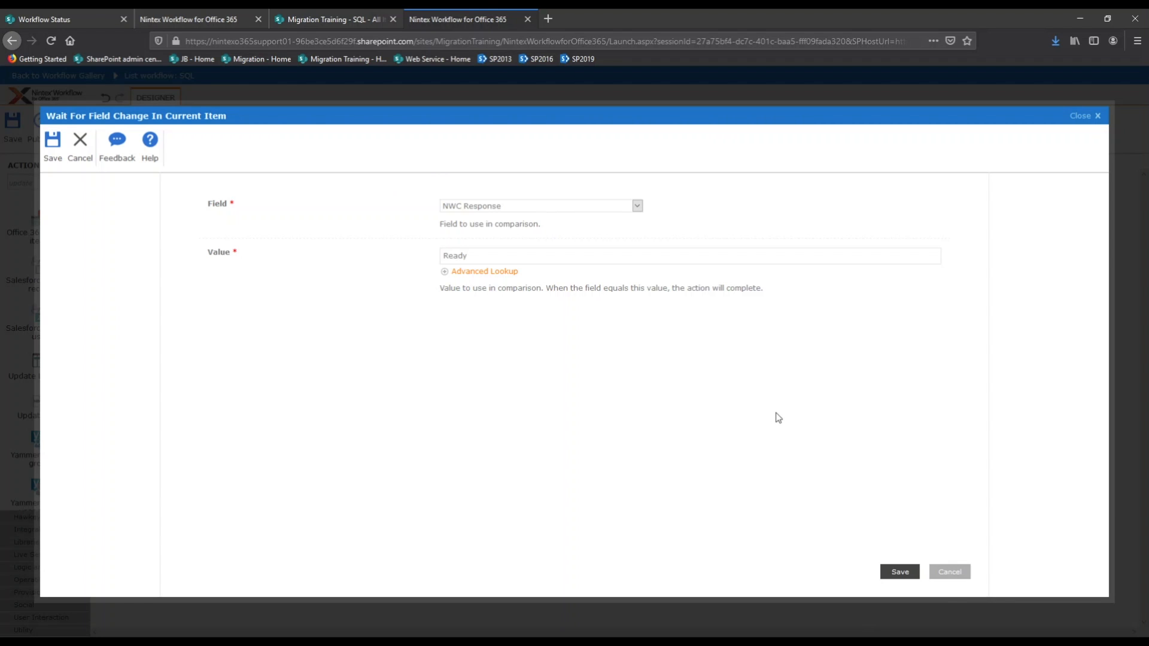
click(948, 572)
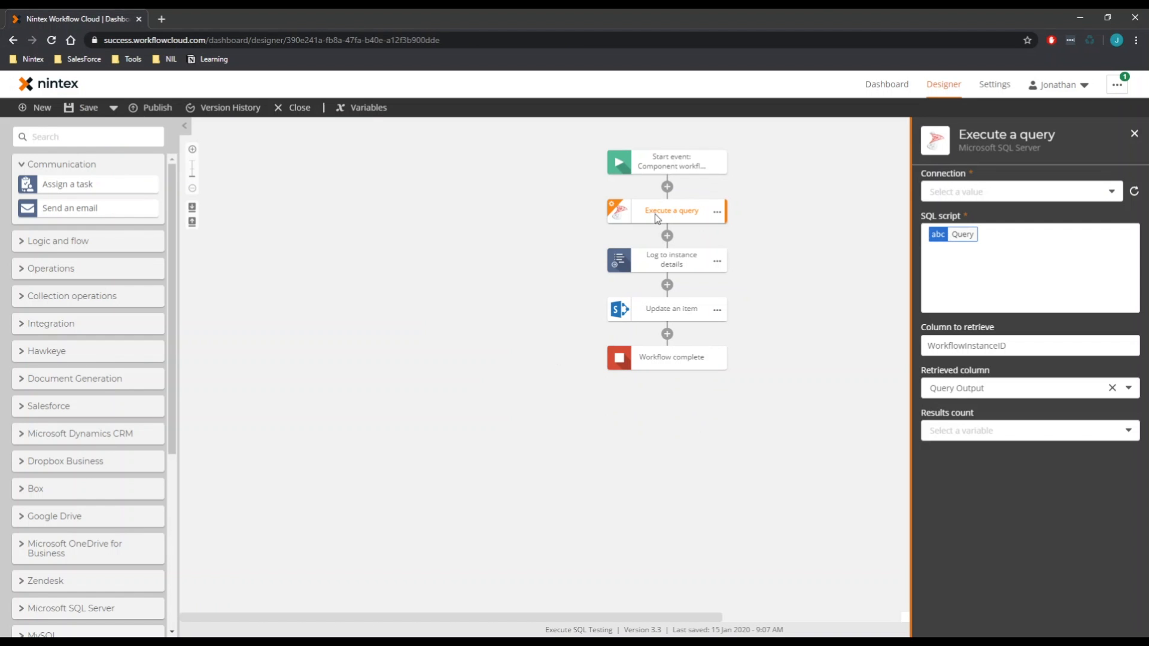
Add a new SQL Server connection named 'On-Prem SQL' with database host 10.128.12.20
click(1030, 193)
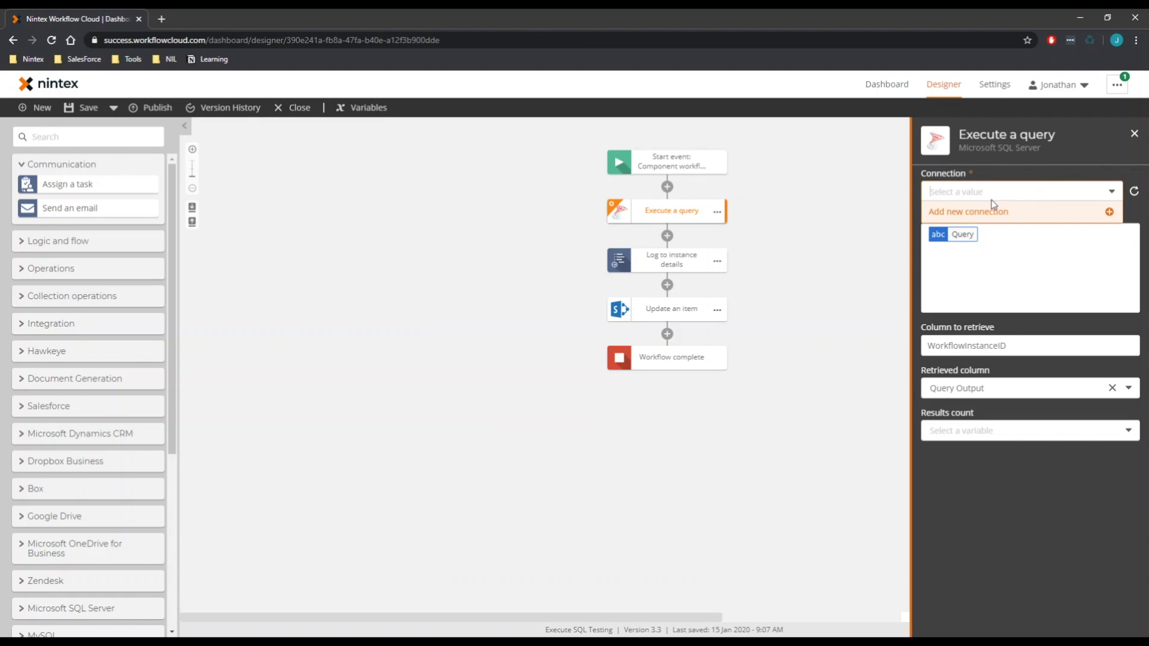
click(977, 213)
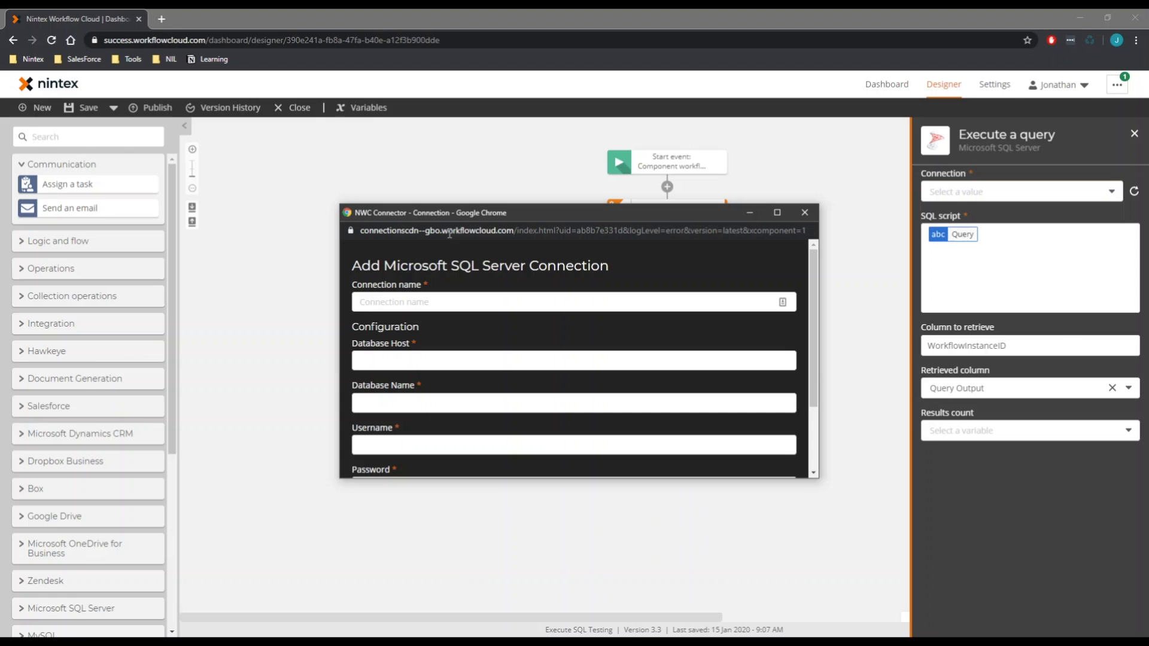
click(456, 302)
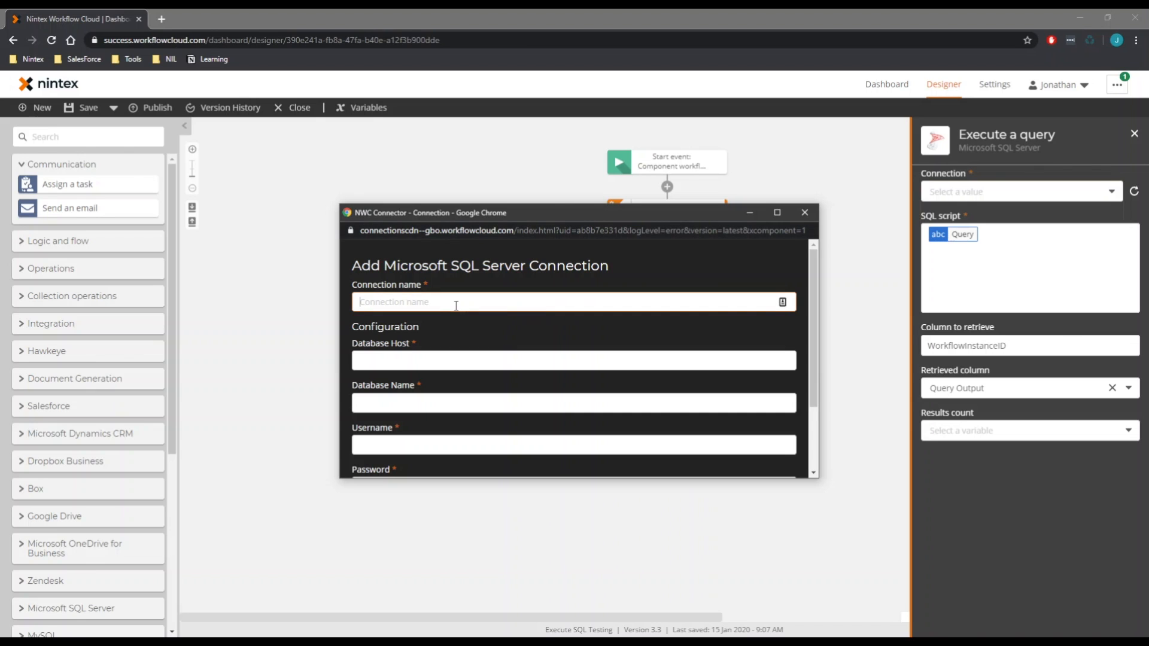
text(On-P)
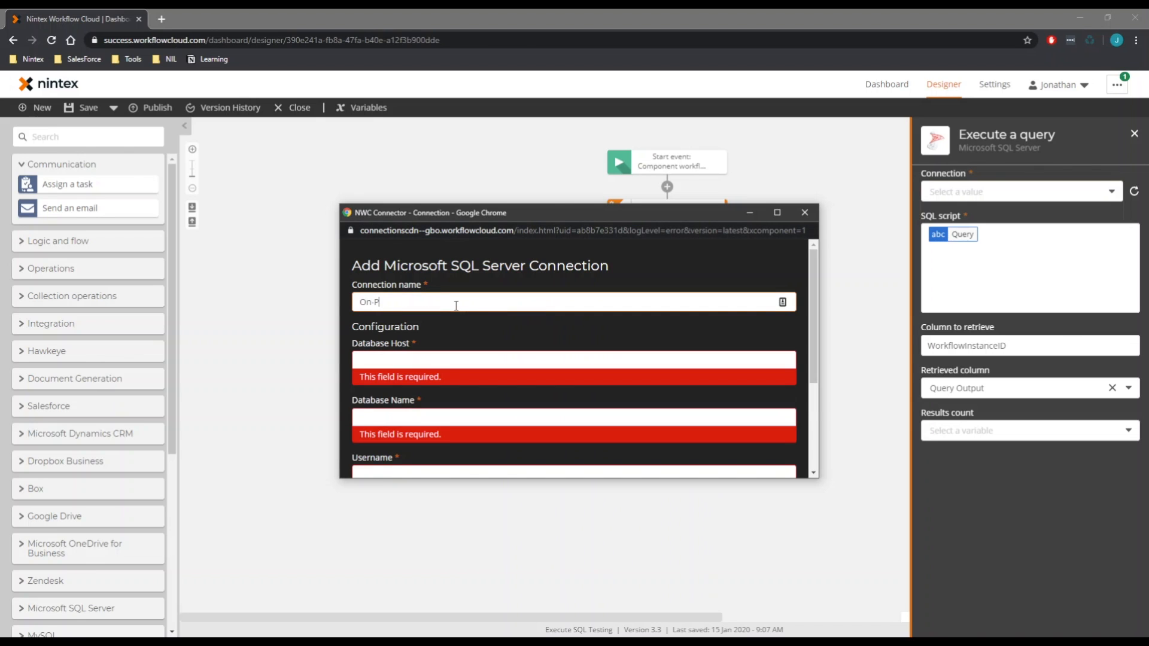
text(rem SQL)
click(451, 344)
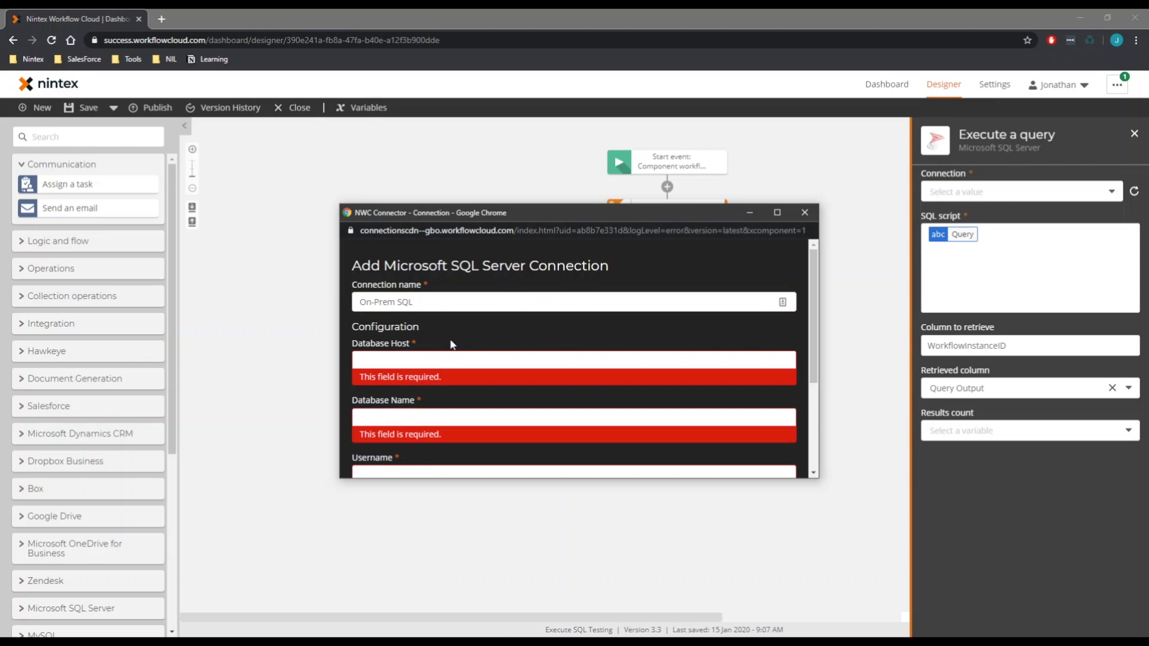
click(423, 360)
text(10.128.12.20)
click(479, 327)
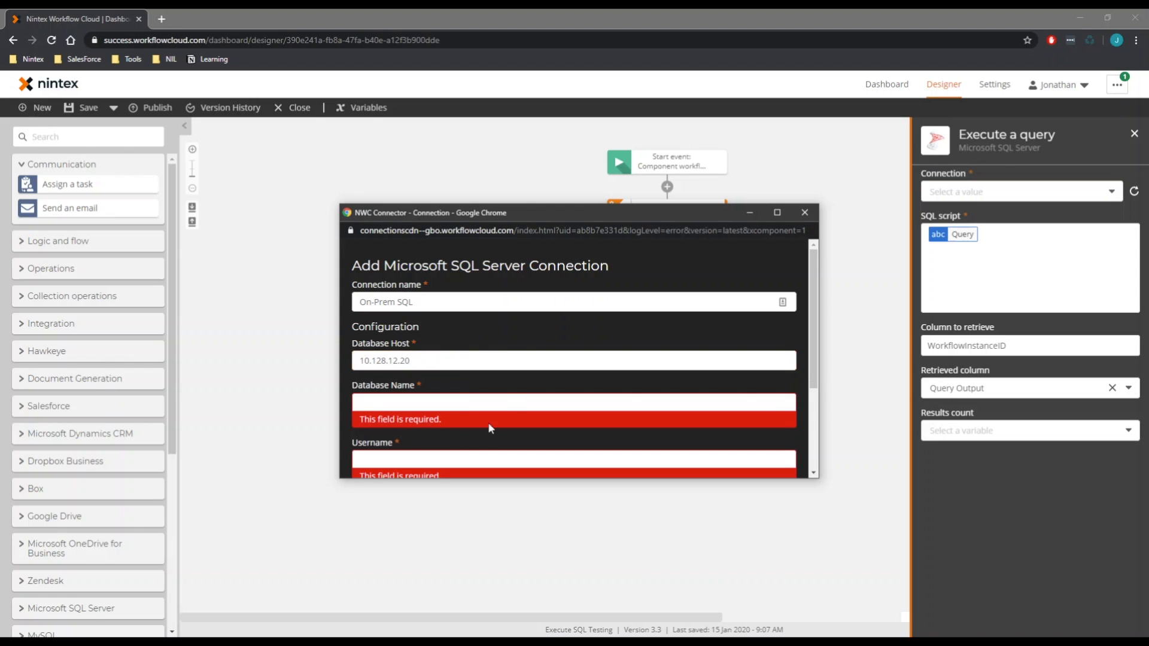
Enter database name NintexWorkflowDB, the account username and password, and connect
click(461, 405)
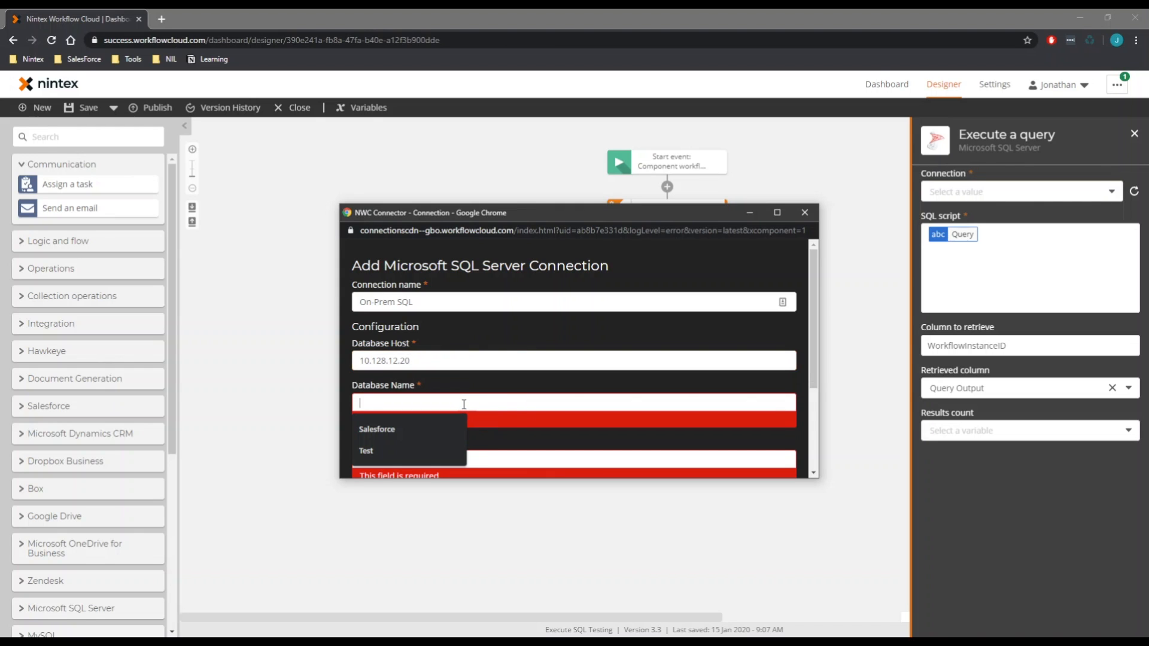
text(NintexWorkflowDB)
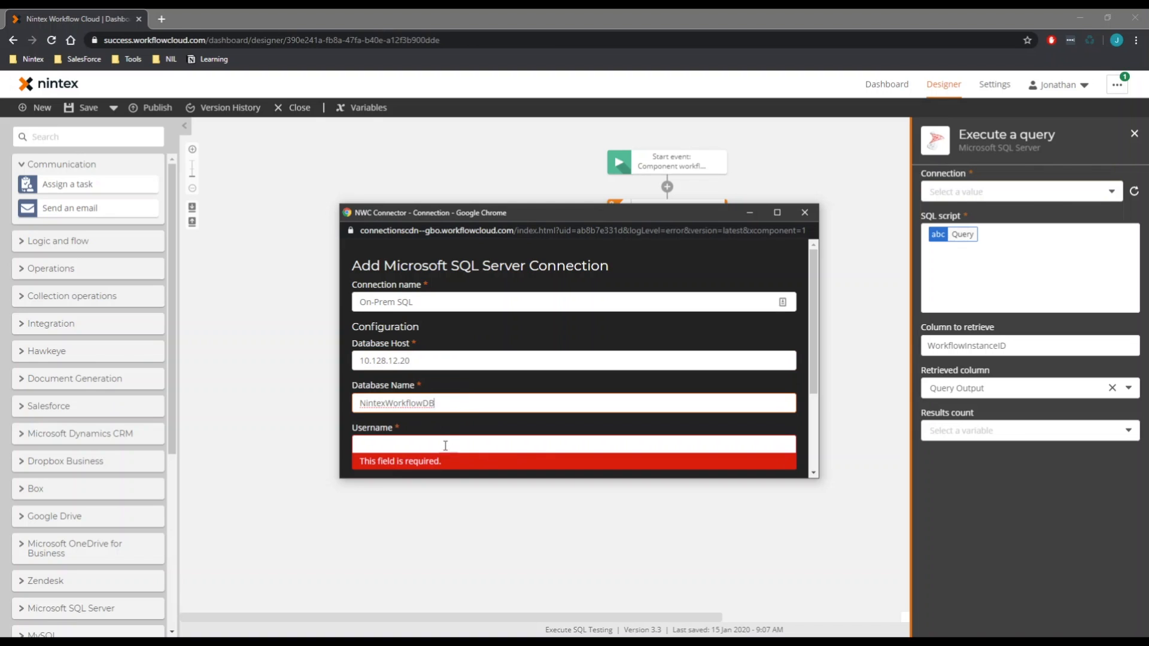
click(445, 446)
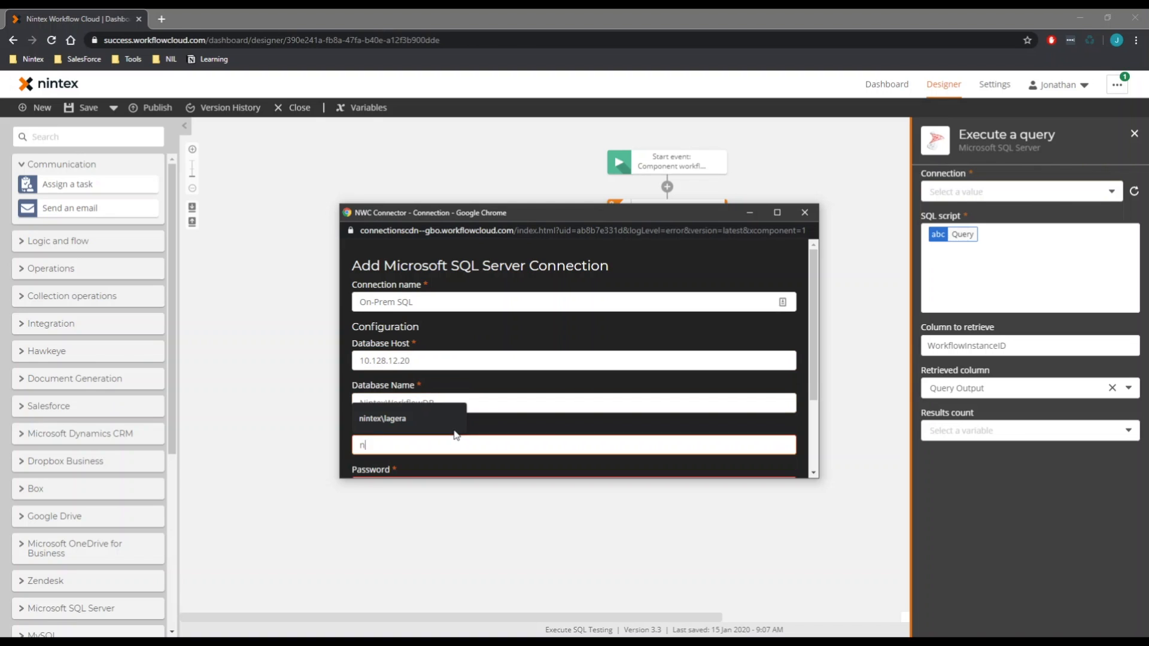
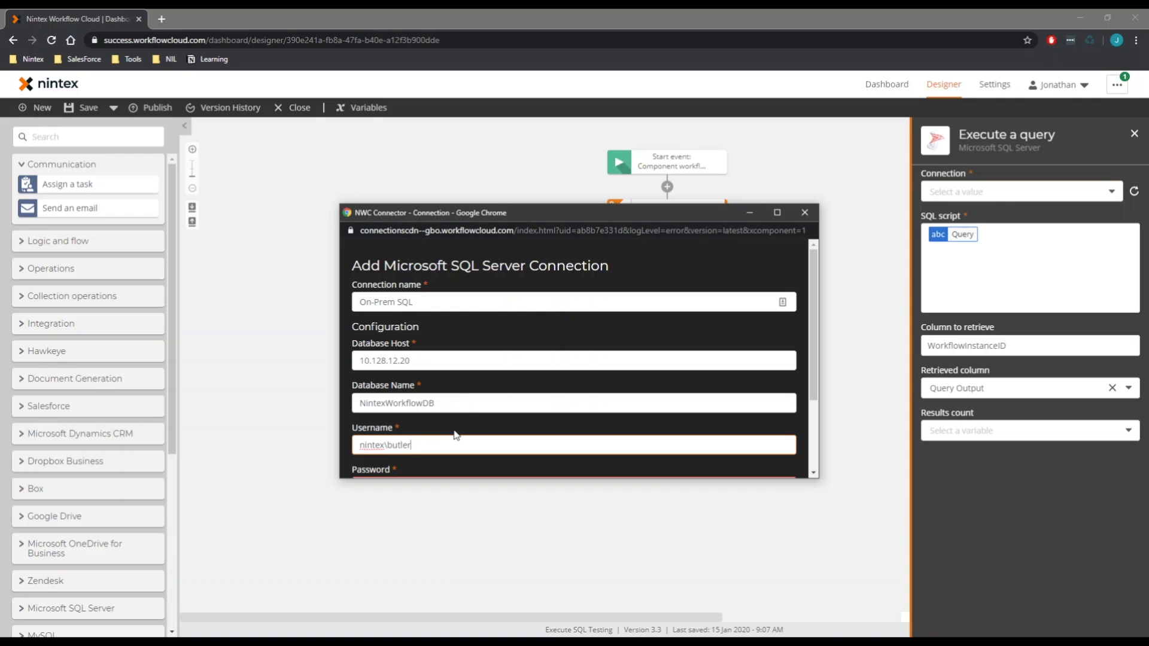
key(Tab)
text(**********)
scroll(502, 359, down, 2)
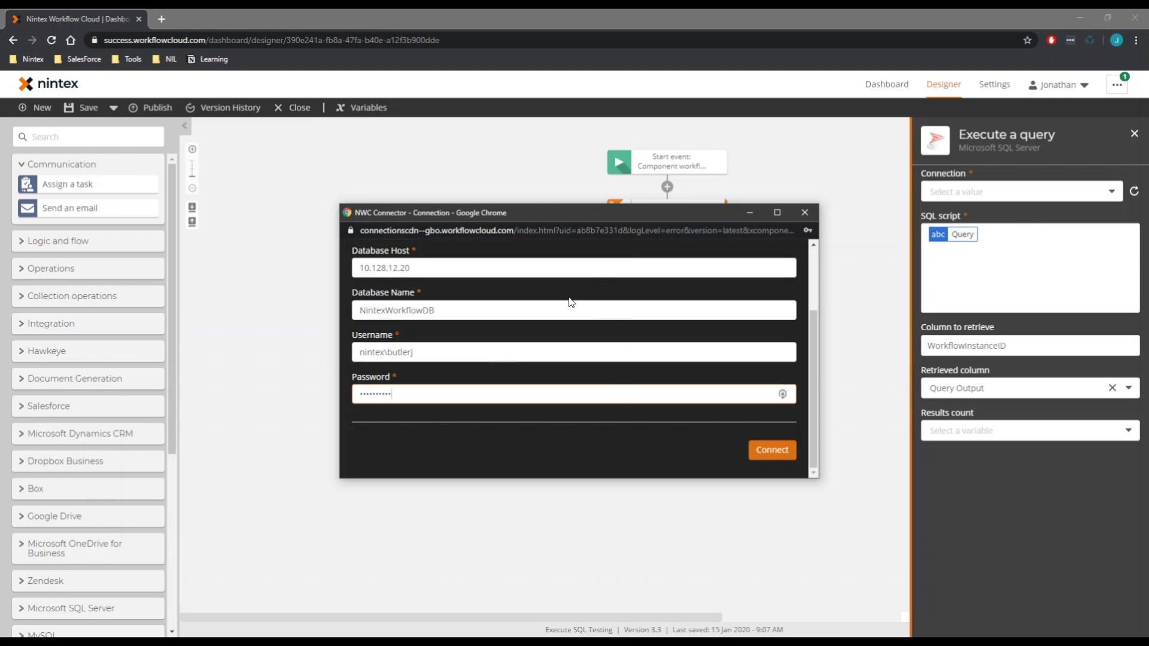
scroll(568, 302, up, 3)
scroll(556, 351, down, 1)
scroll(598, 335, up, 1)
scroll(604, 326, down, 1)
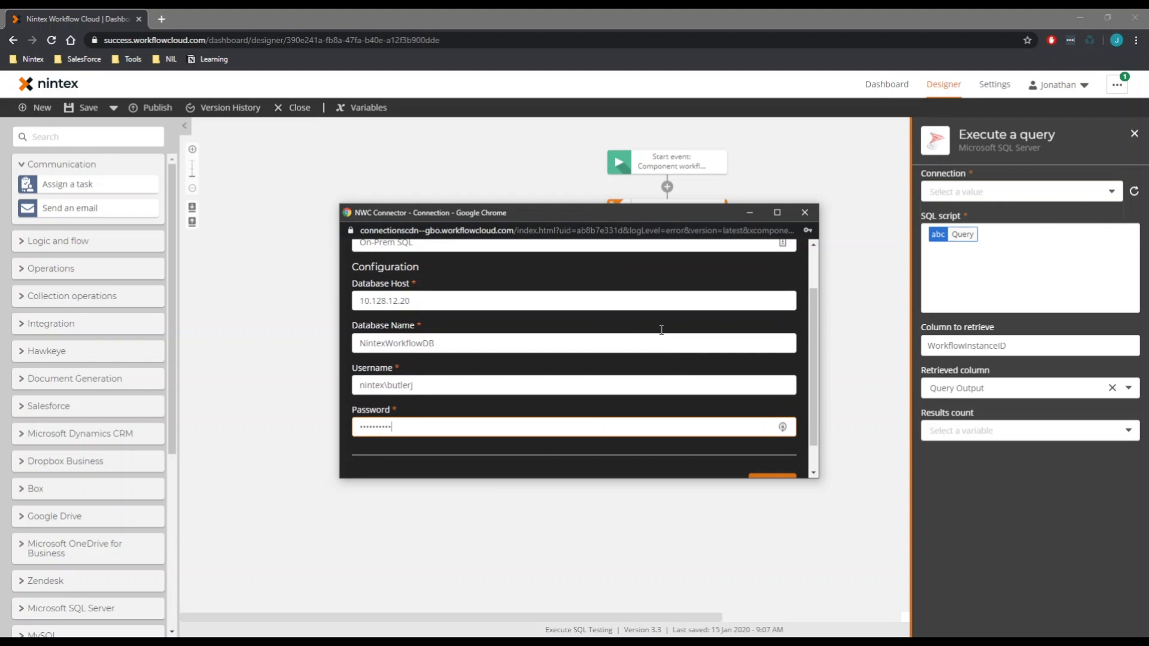
scroll(546, 305, down, 1)
click(771, 450)
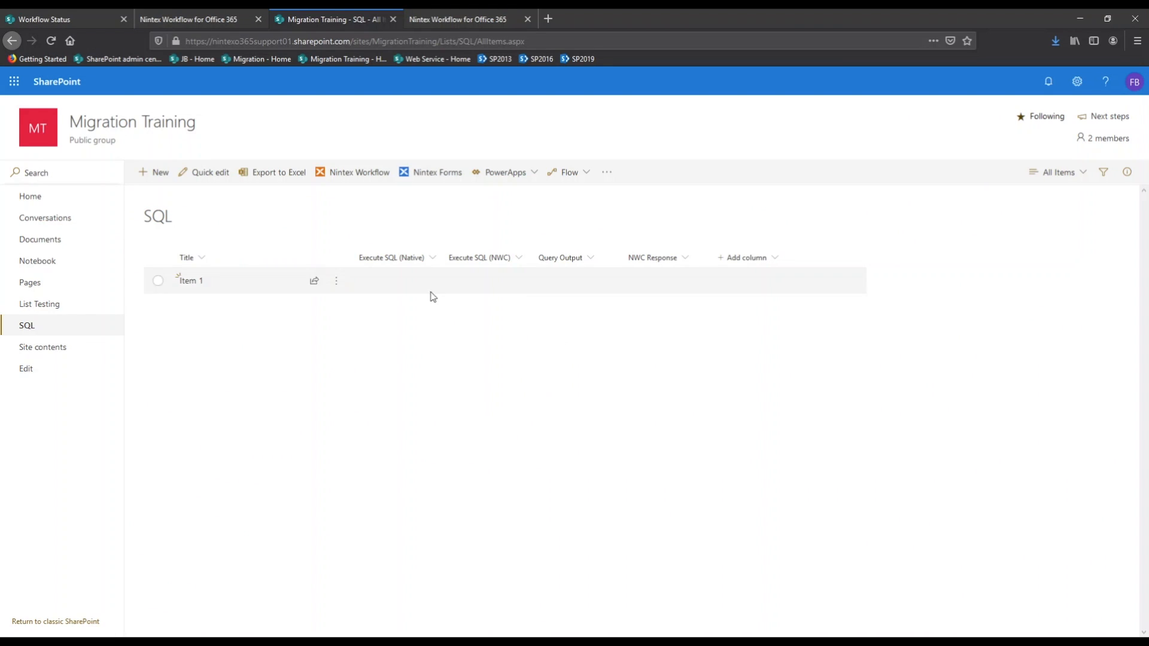
Start the Execute SQL (NWC) workflow on Item 1 from its Workflow page
click(337, 282)
mouse_move(441, 482)
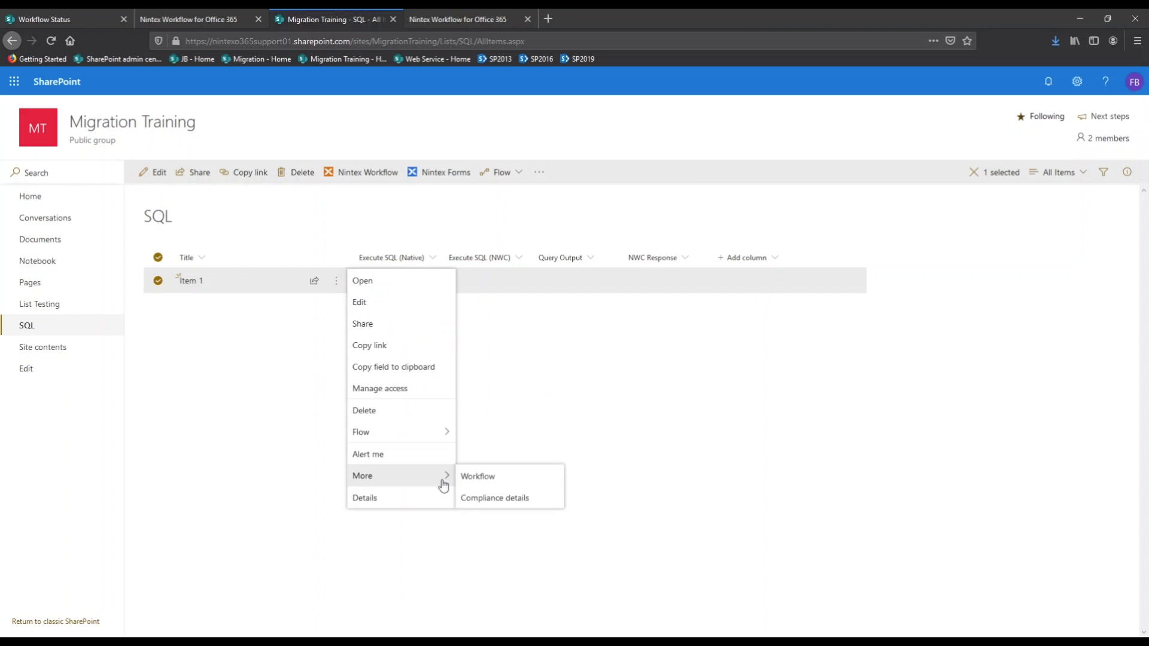
click(475, 476)
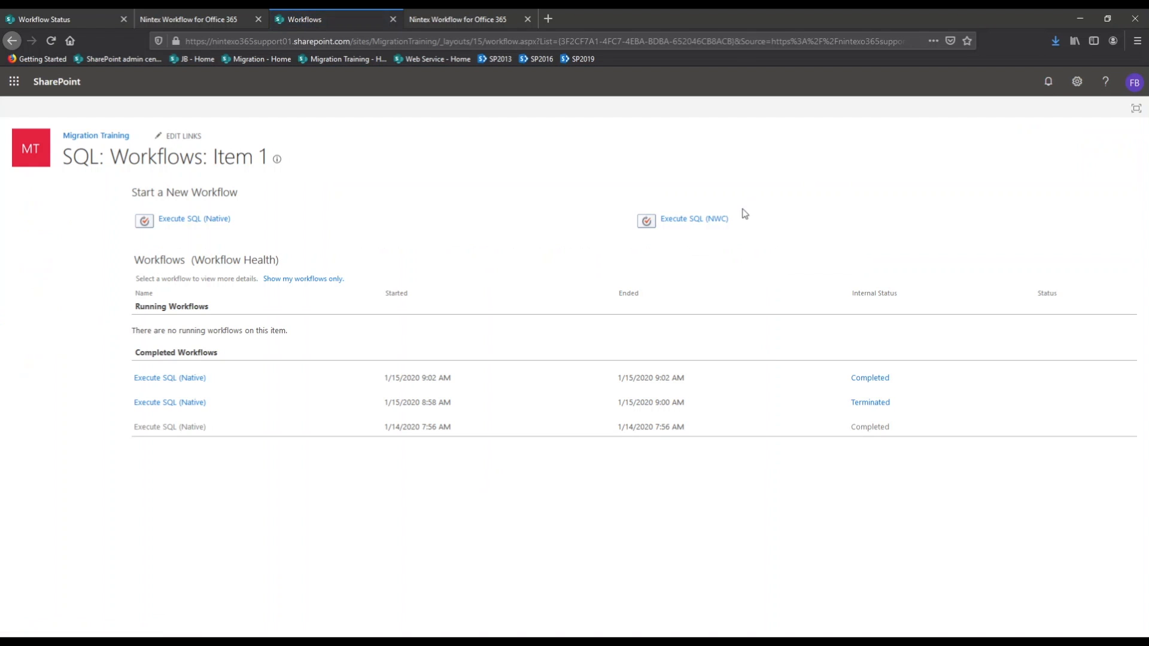
click(713, 220)
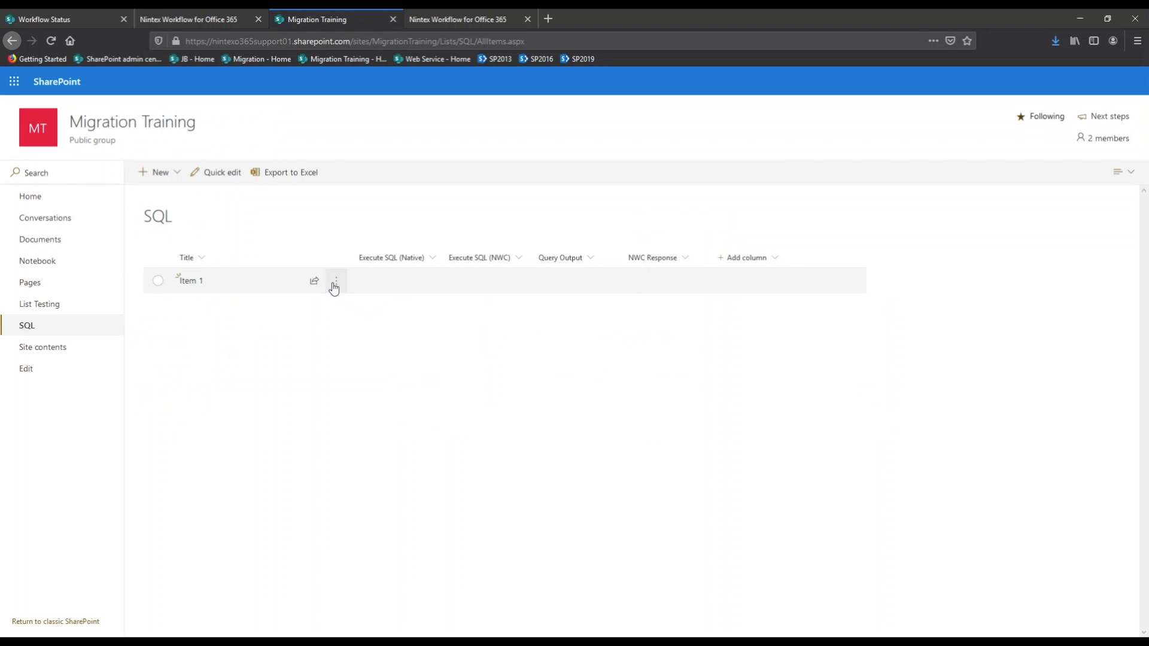
Open the Workflow Status page of Item 1's running Execute SQL (NWC) instance
click(334, 286)
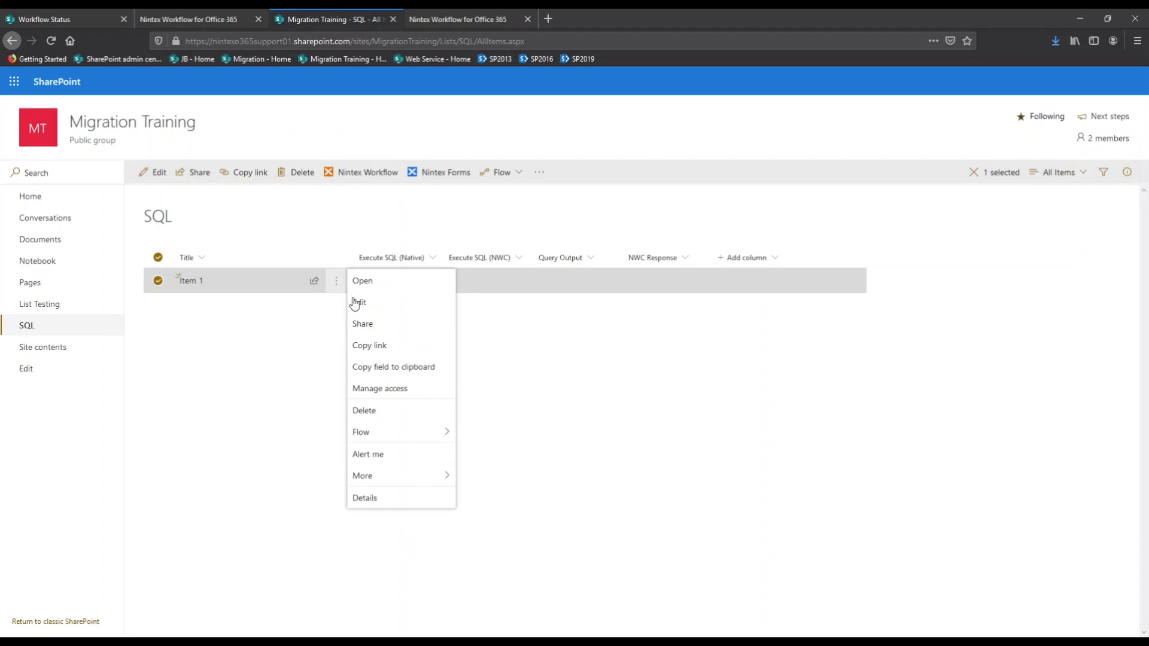
mouse_move(417, 477)
click(479, 478)
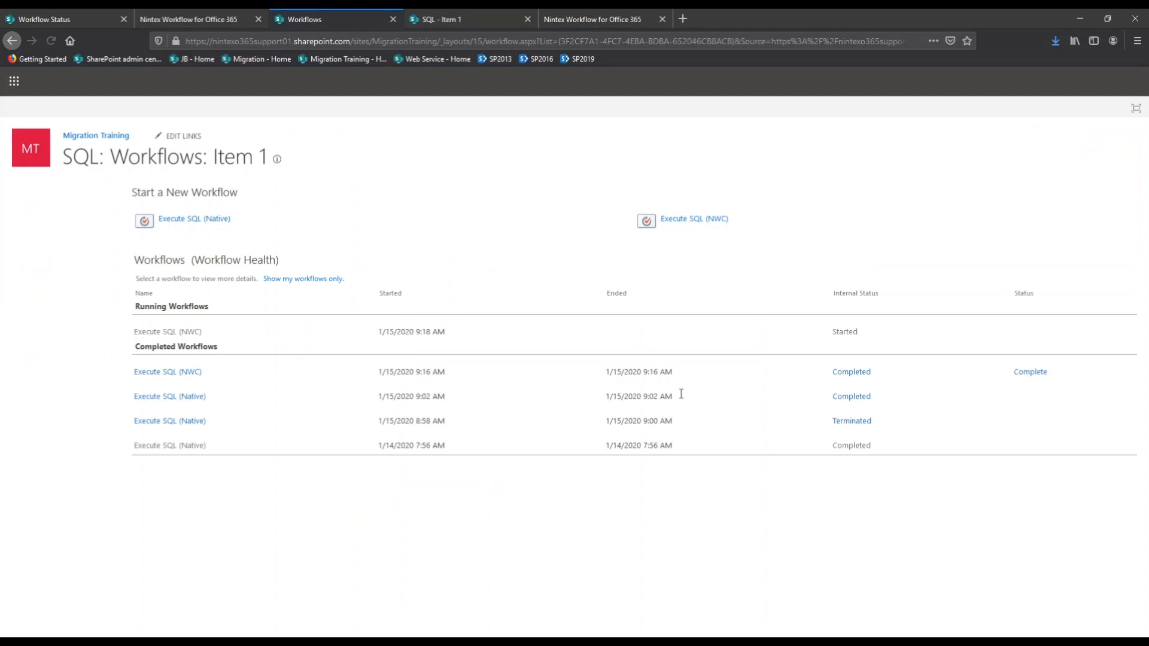
click(849, 336)
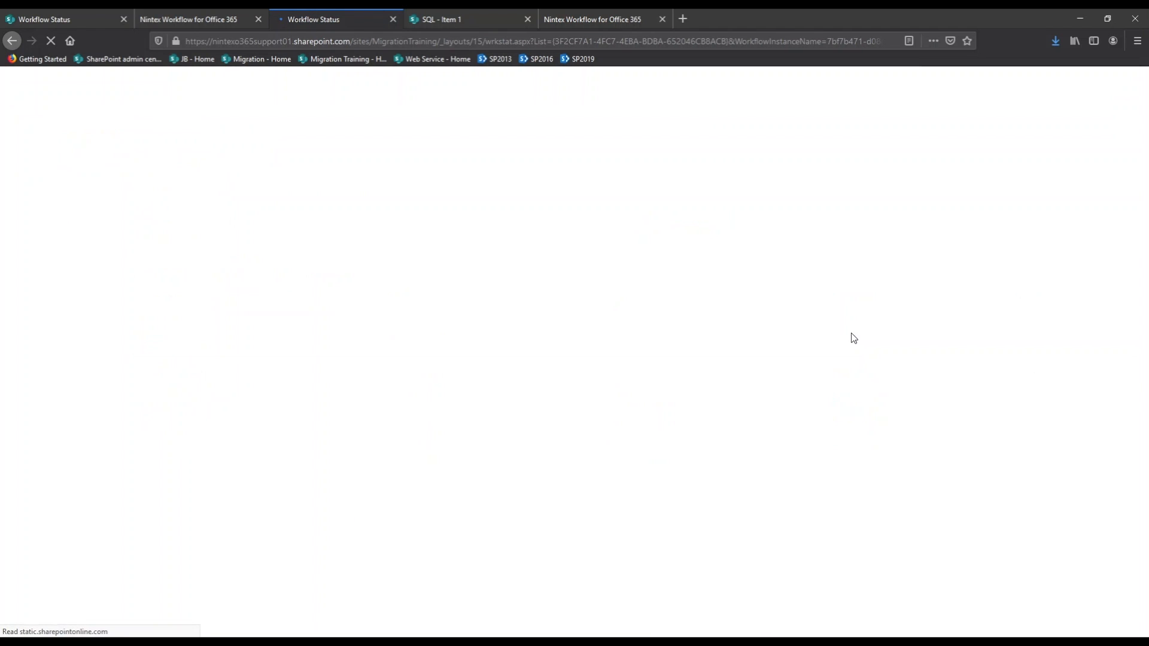
Switch to the Nintex Workflow Cloud dashboard and show its Instances list
key(alt+Tab)
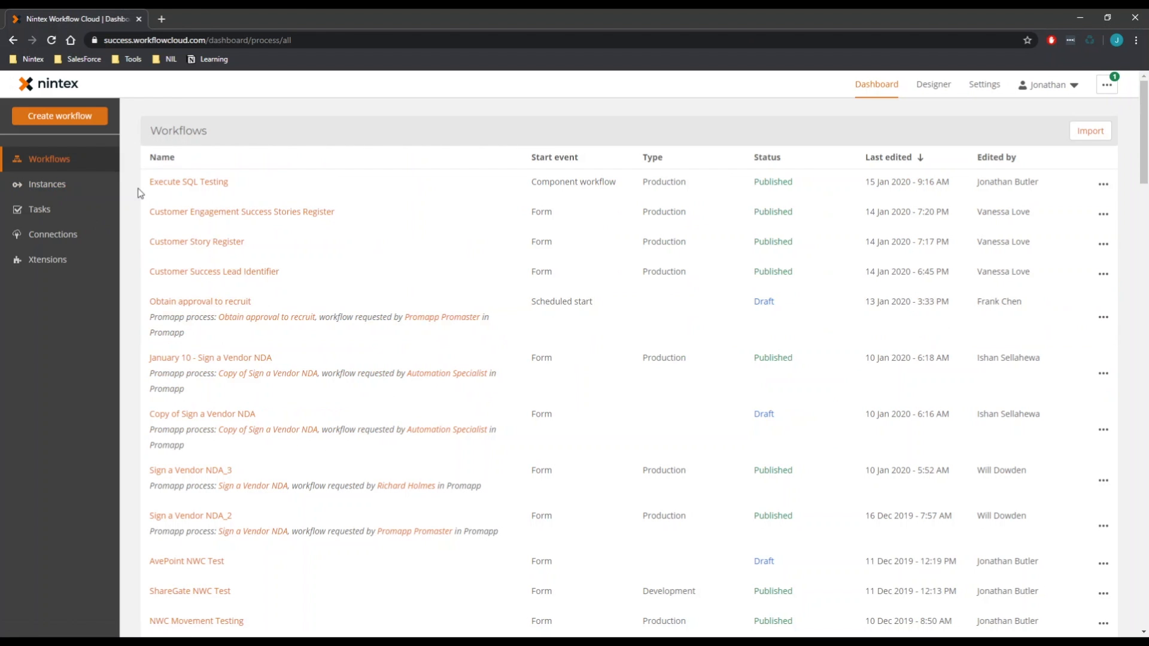
click(69, 186)
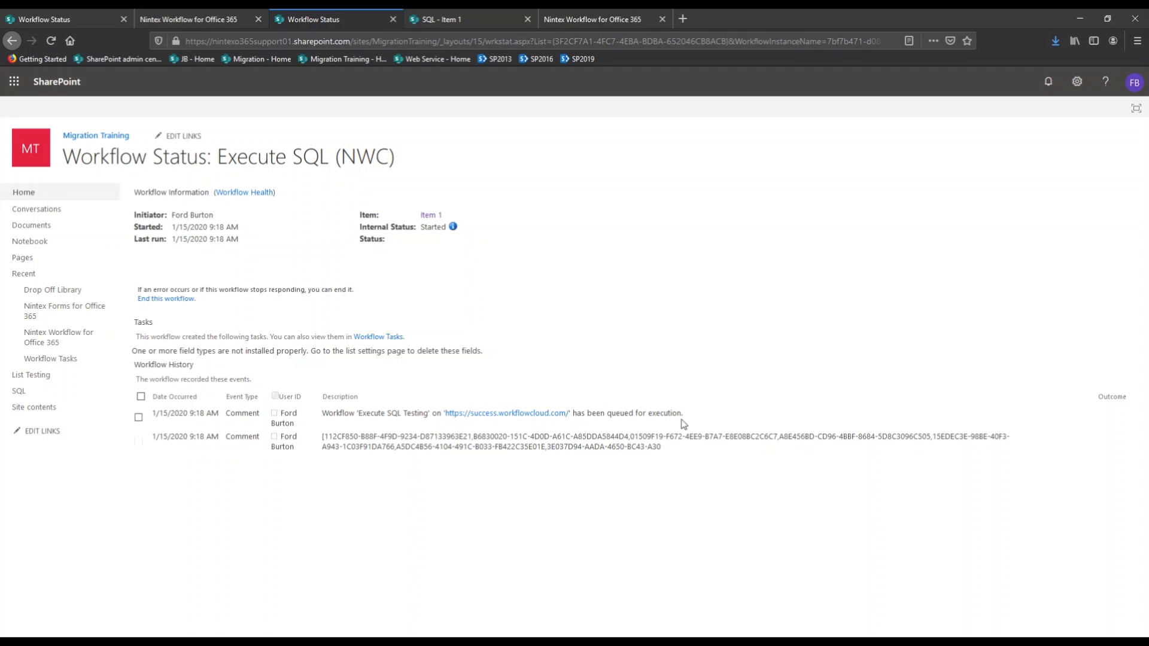
Check the logged GUID list in the history, then reload the Execute SQL (NWC) status page
drag(662, 447, 378, 437)
click(378, 437)
click(44, 42)
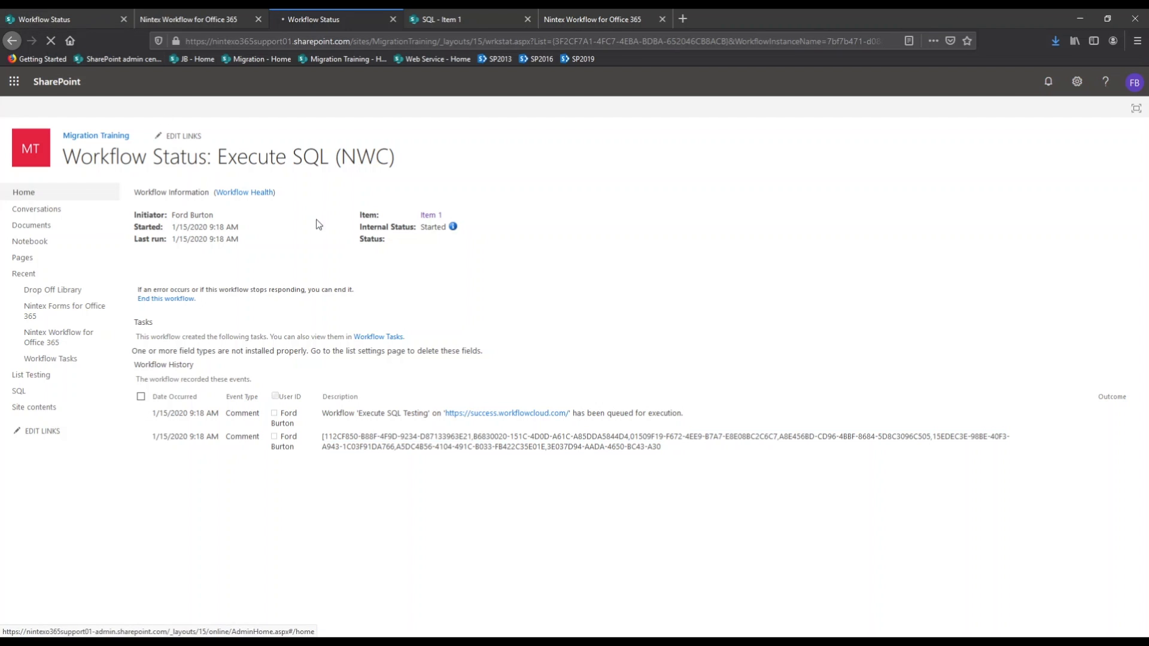